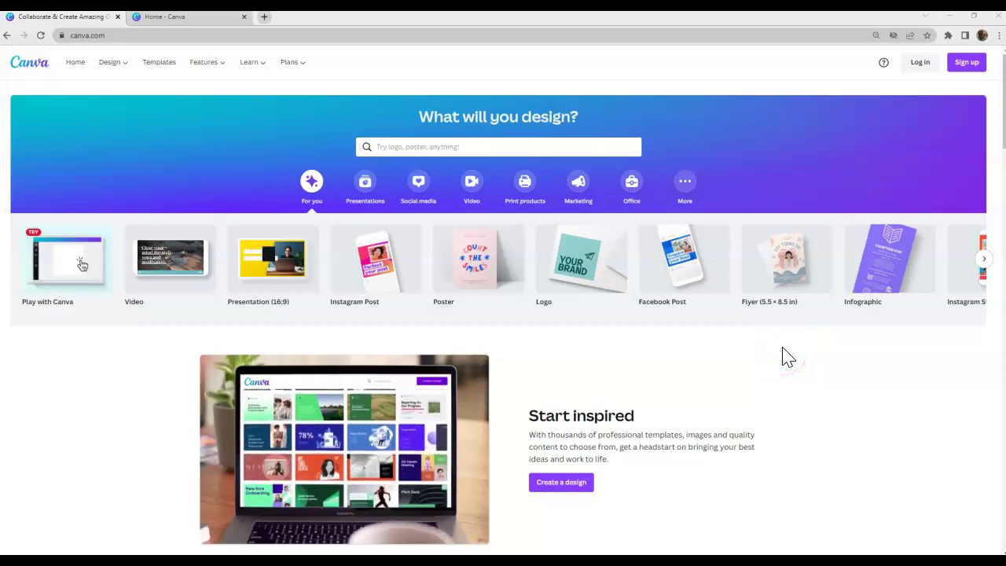
# Scroll down through the Canva homepage to browse its content
pyautogui.scroll(-1, 788, 357)
pyautogui.scroll(-2, 788, 358)
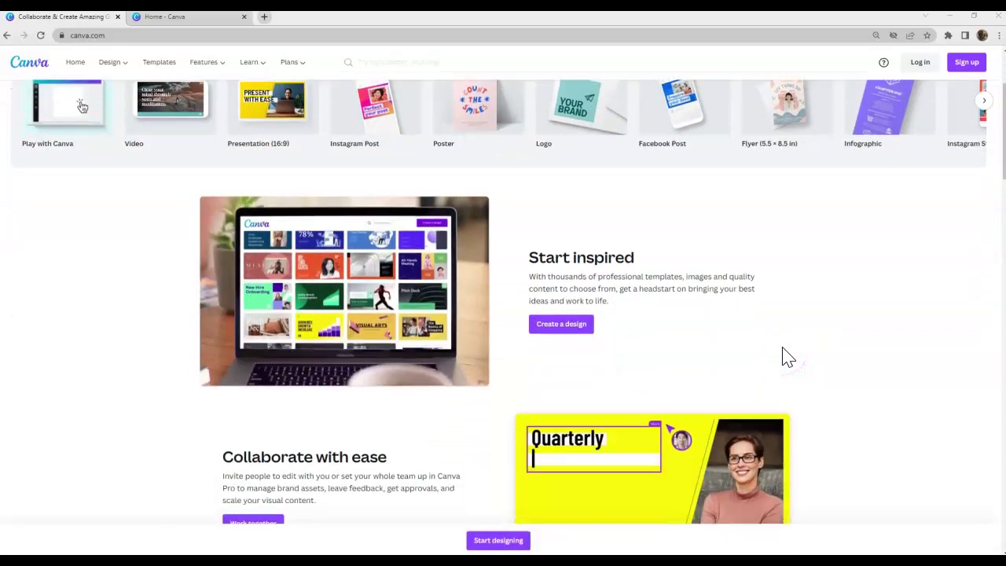
pyautogui.scroll(-1, 788, 358)
pyautogui.scroll(-1, 788, 357)
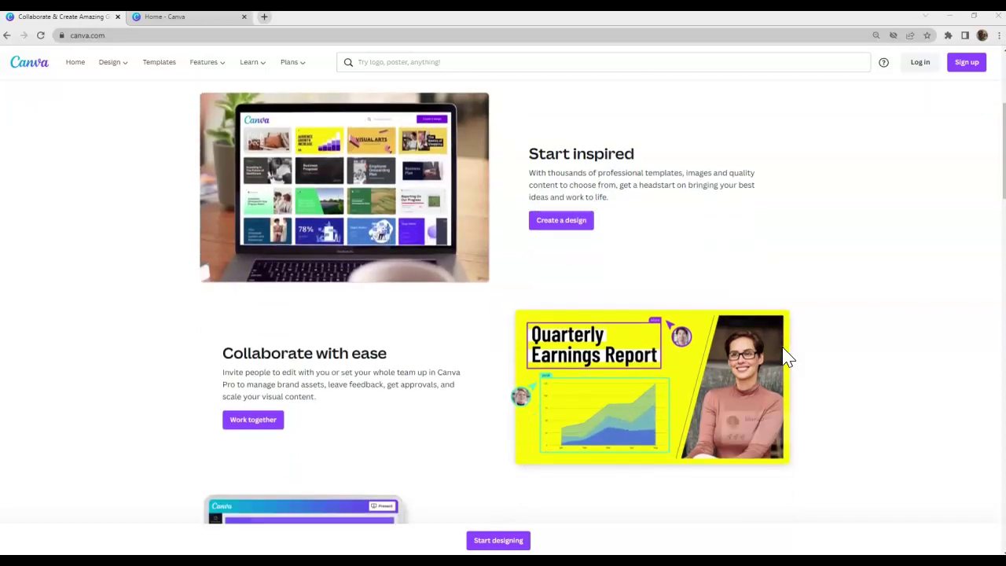
pyautogui.scroll(-1, 787, 357)
pyautogui.scroll(-1, 788, 358)
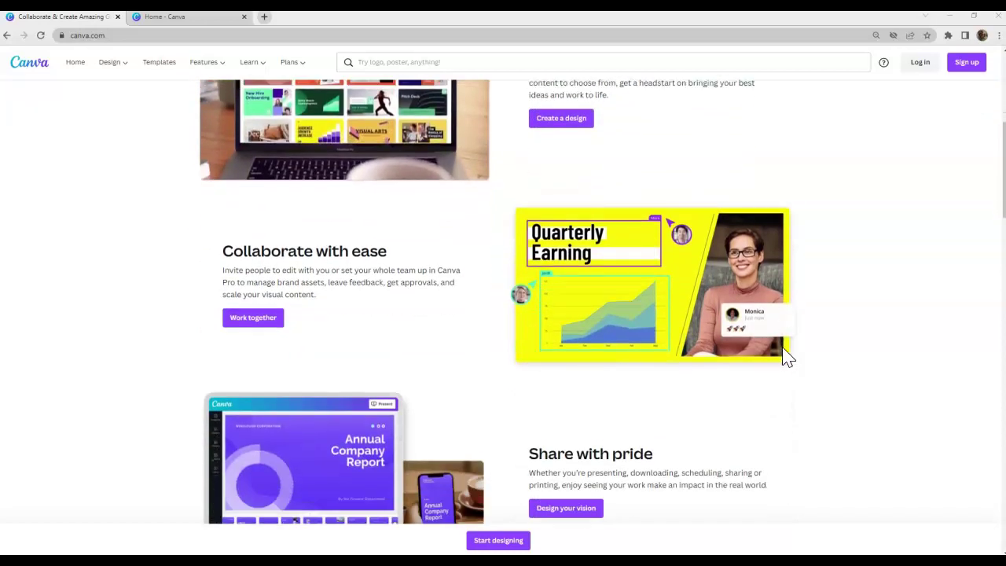
pyautogui.scroll(-1, 788, 357)
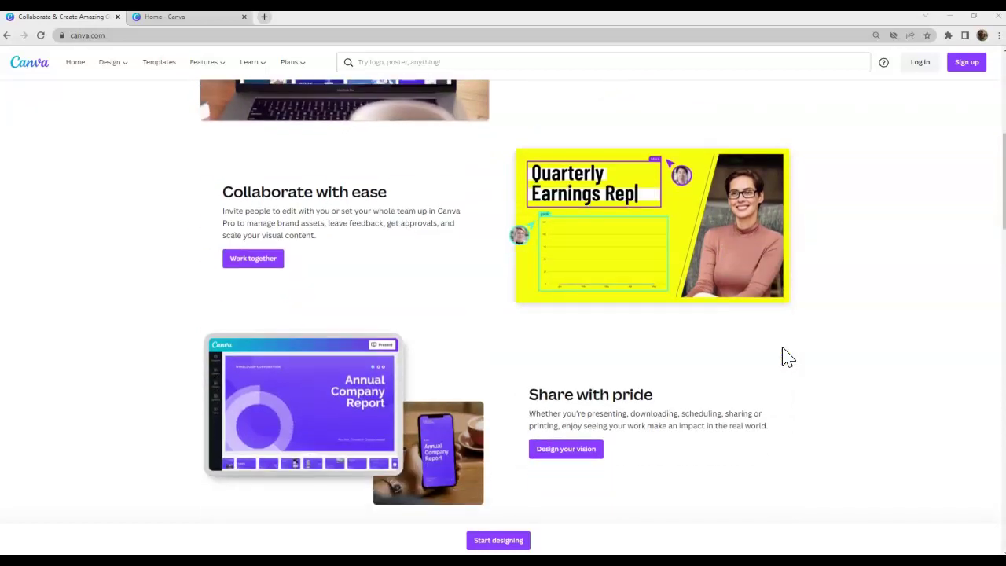
pyautogui.scroll(-1, 788, 358)
pyautogui.scroll(-1, 788, 358)
pyautogui.scroll(-1, 788, 358)
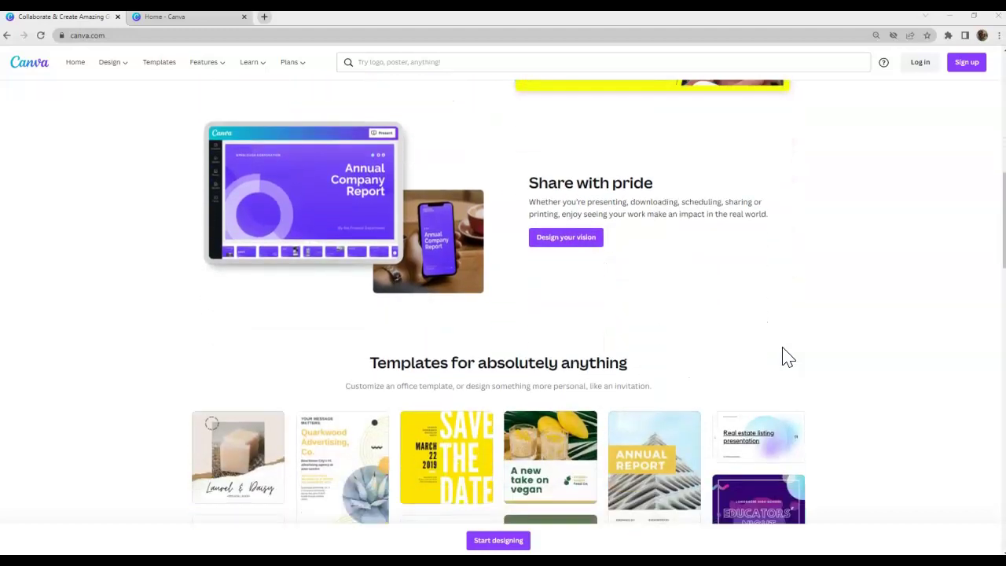
pyautogui.scroll(-1, 787, 358)
pyautogui.scroll(-1, 788, 357)
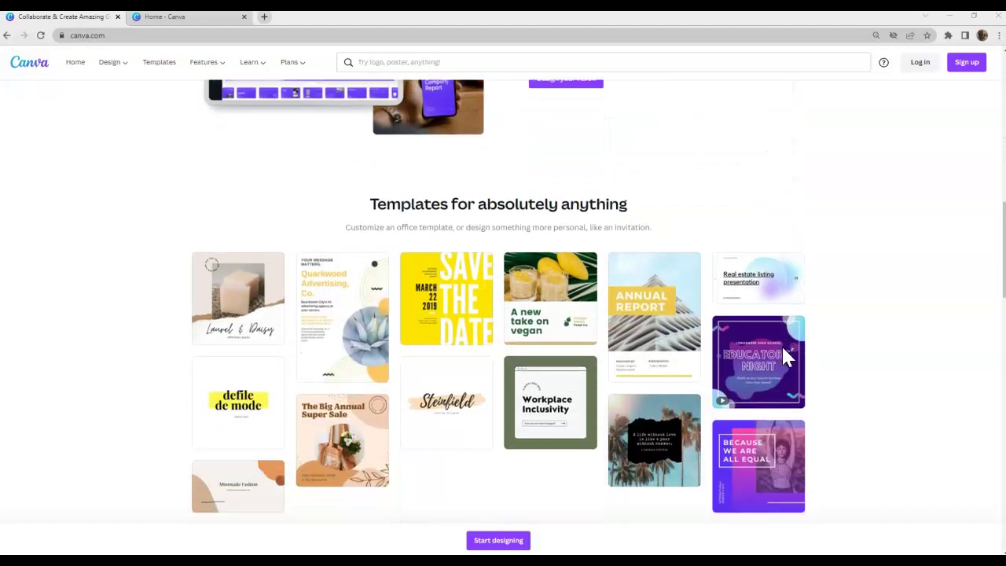
pyautogui.scroll(-1, 783, 349)
pyautogui.scroll(-1, 783, 349)
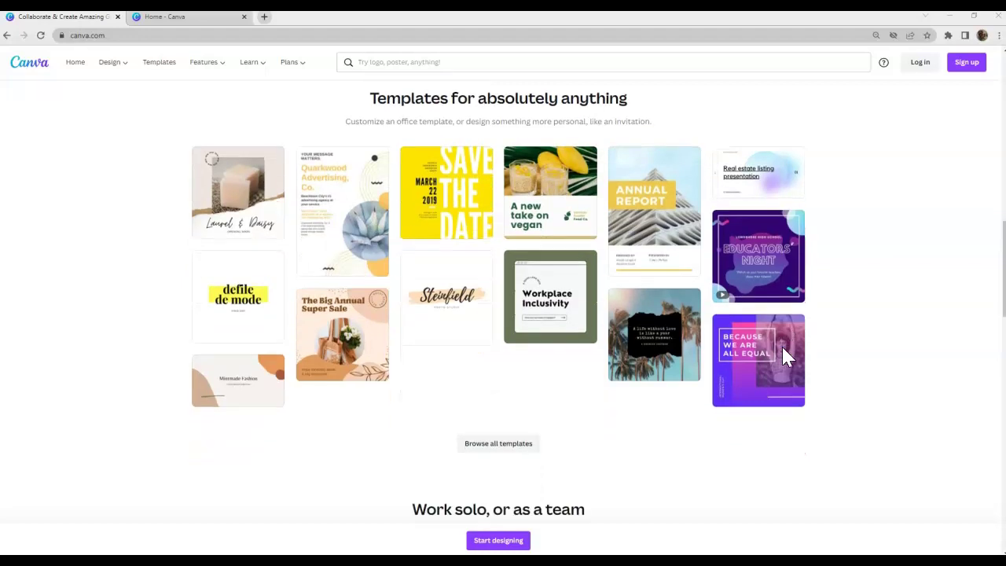
pyautogui.scroll(-1, 783, 349)
pyautogui.scroll(-1, 788, 357)
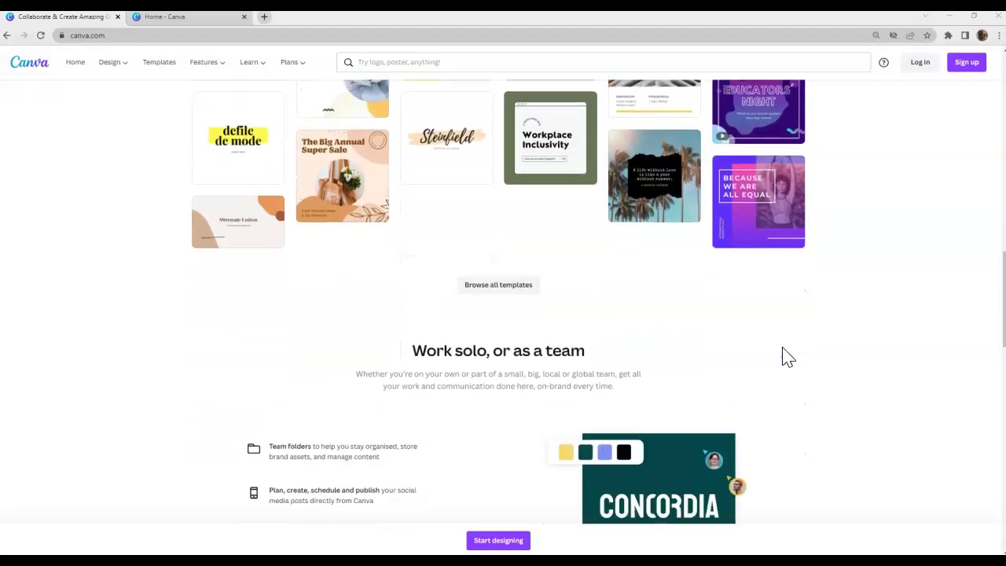
pyautogui.scroll(-1, 788, 357)
pyautogui.scroll(-1, 788, 358)
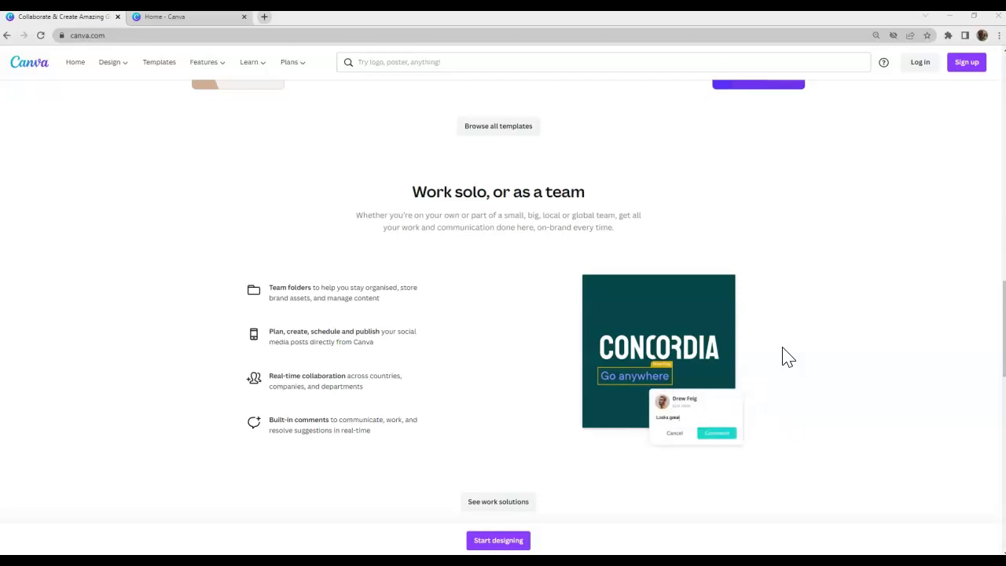
pyautogui.scroll(-1, 788, 358)
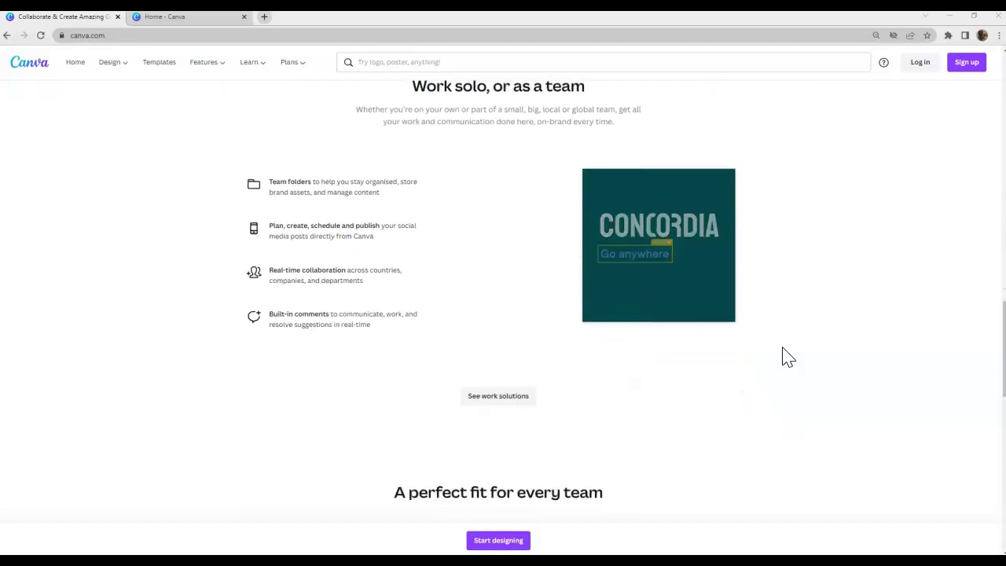
pyautogui.scroll(-1, 788, 357)
pyautogui.scroll(-1, 788, 358)
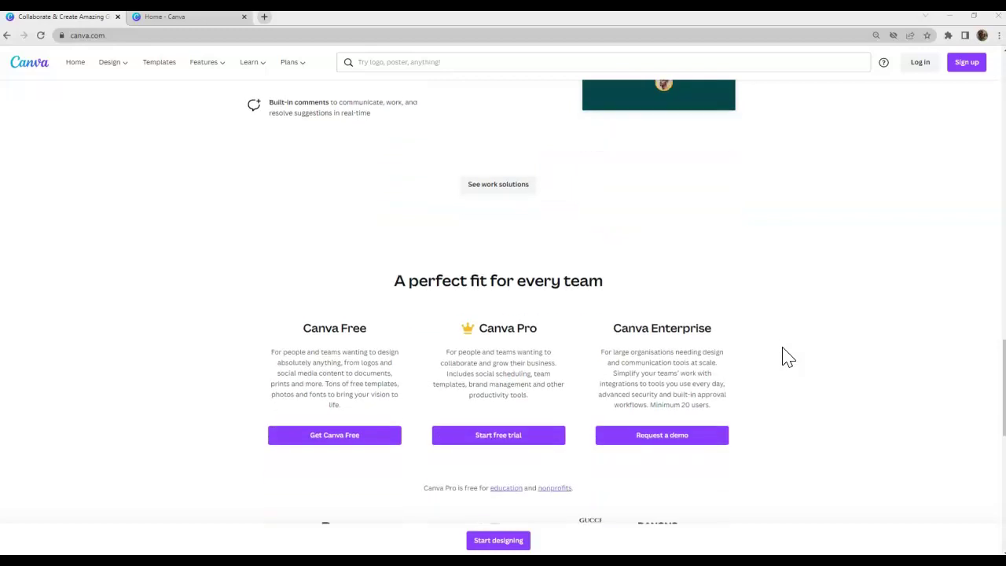
pyautogui.scroll(-1, 788, 358)
pyautogui.scroll(-1, 788, 358)
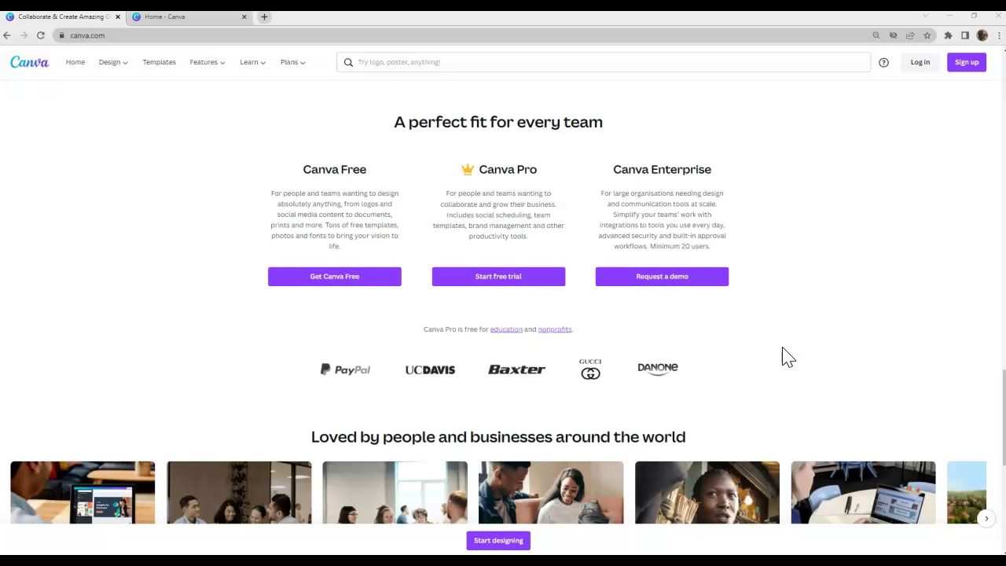
pyautogui.scroll(-1, 788, 357)
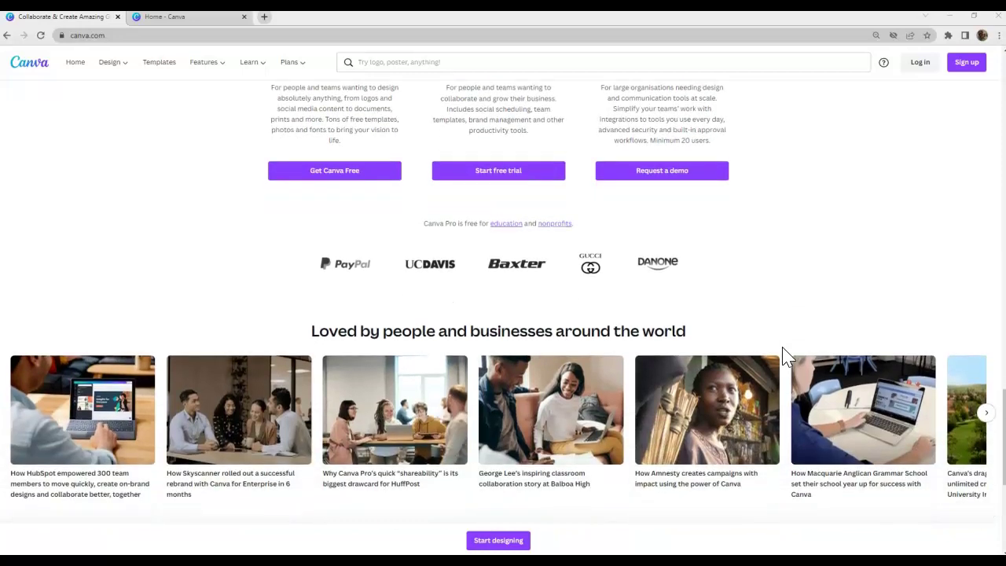
pyautogui.scroll(-1, 788, 358)
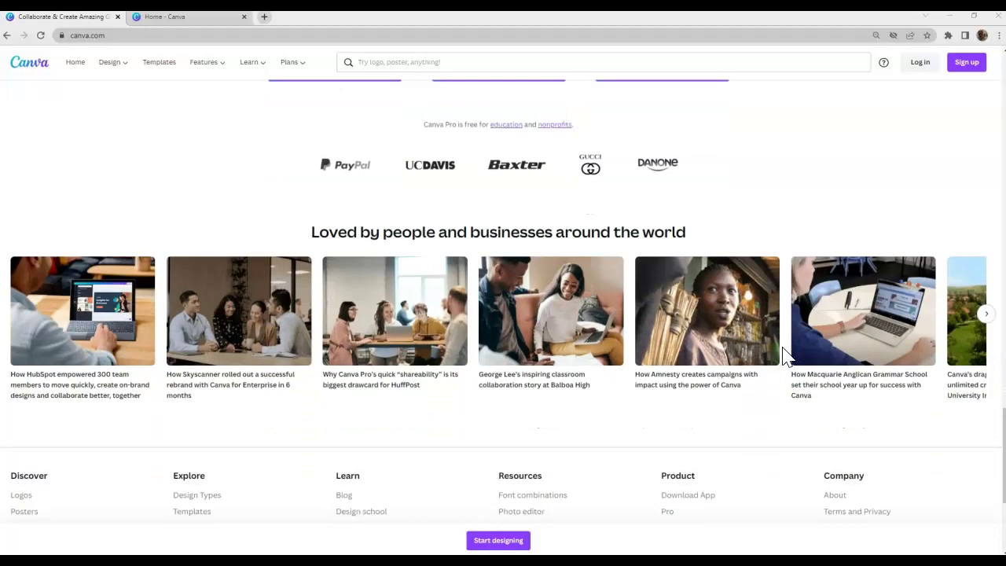
pyautogui.scroll(-1, 788, 358)
pyautogui.scroll(1, 925, 419)
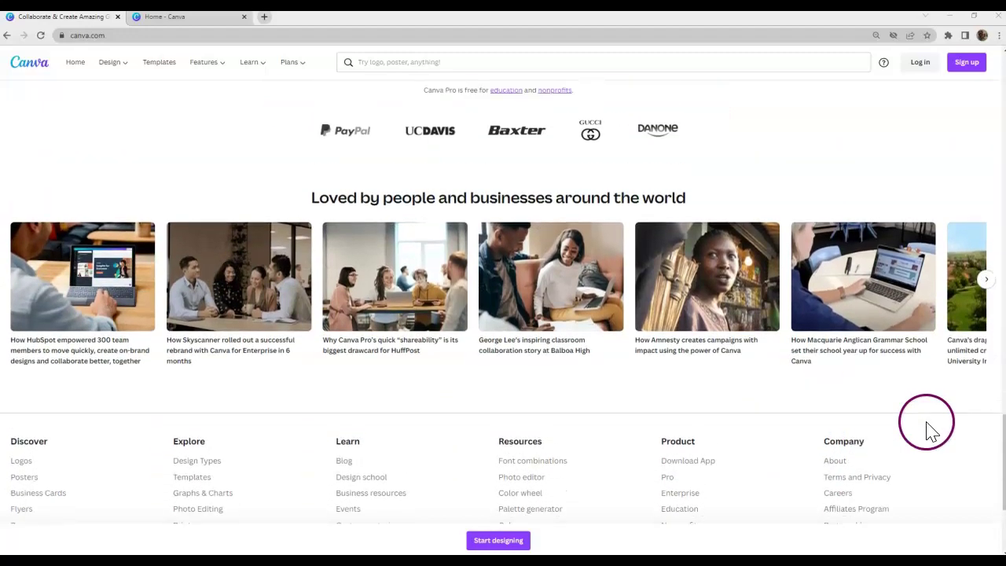
pyautogui.moveTo(1002, 444); pyautogui.dragTo(994, 51)
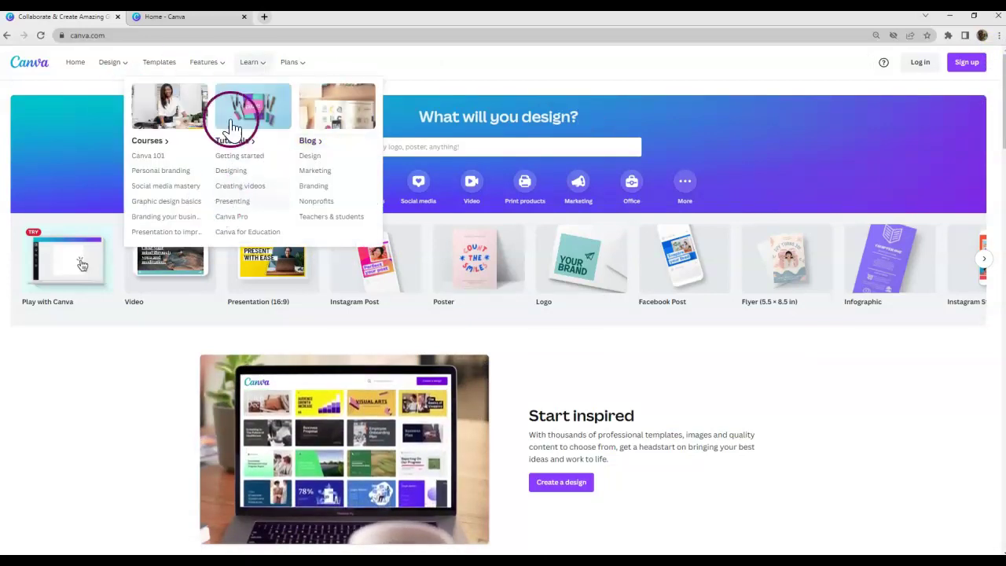
# Go to the Canva for Education page from the Plans menu
pyautogui.click(291, 66)
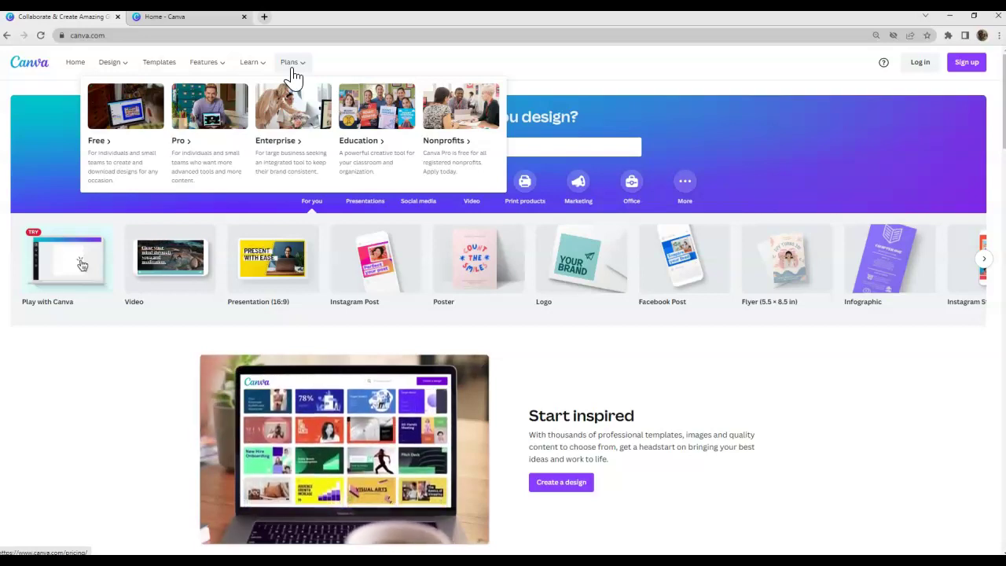
pyautogui.click(358, 143)
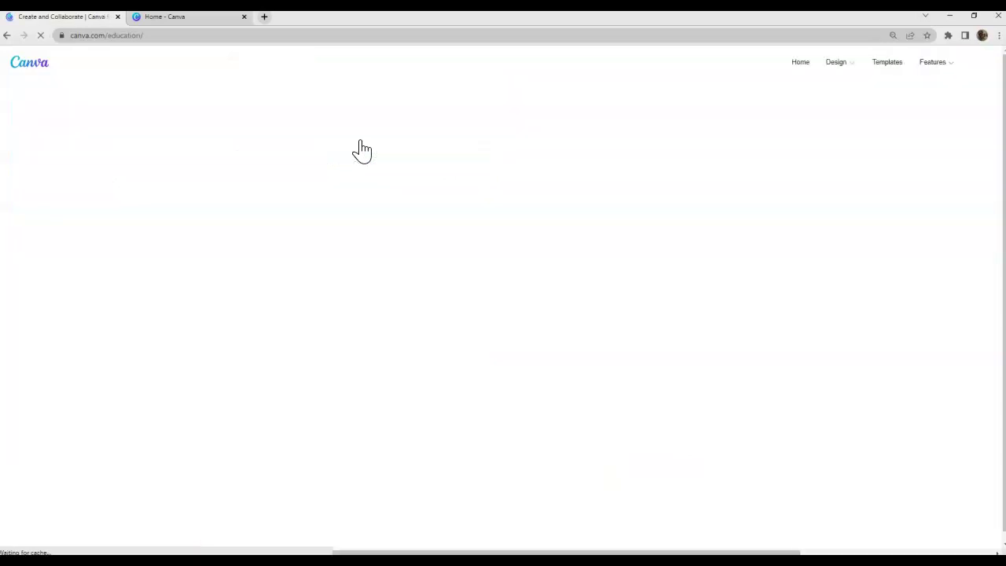
pyautogui.click(348, 163)
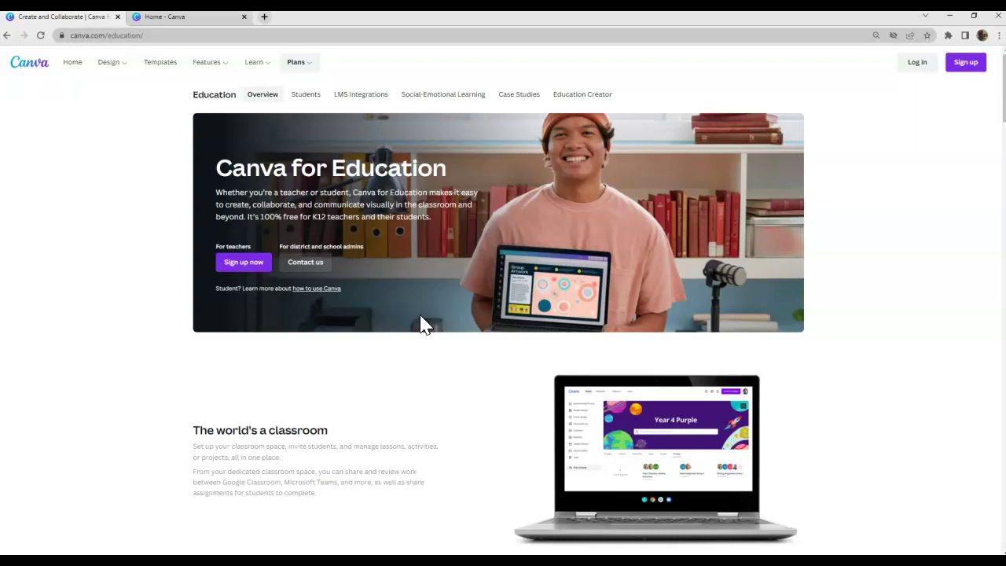
# Switch to the signed-in 'Home - Canva' browser tab
pyautogui.click(193, 19)
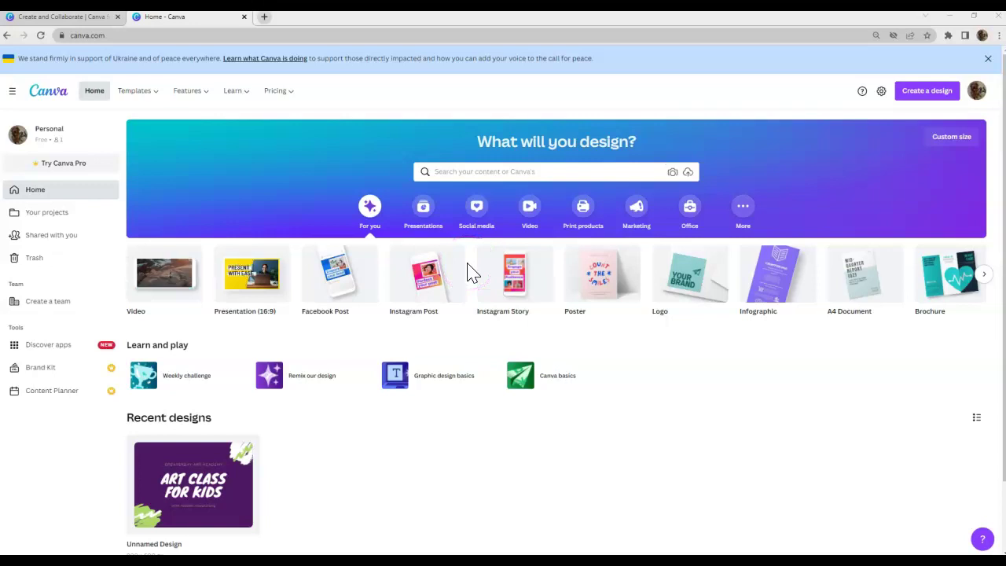
# Create a blank 1920×1080 video design from the Video design type
pyautogui.click(306, 297)
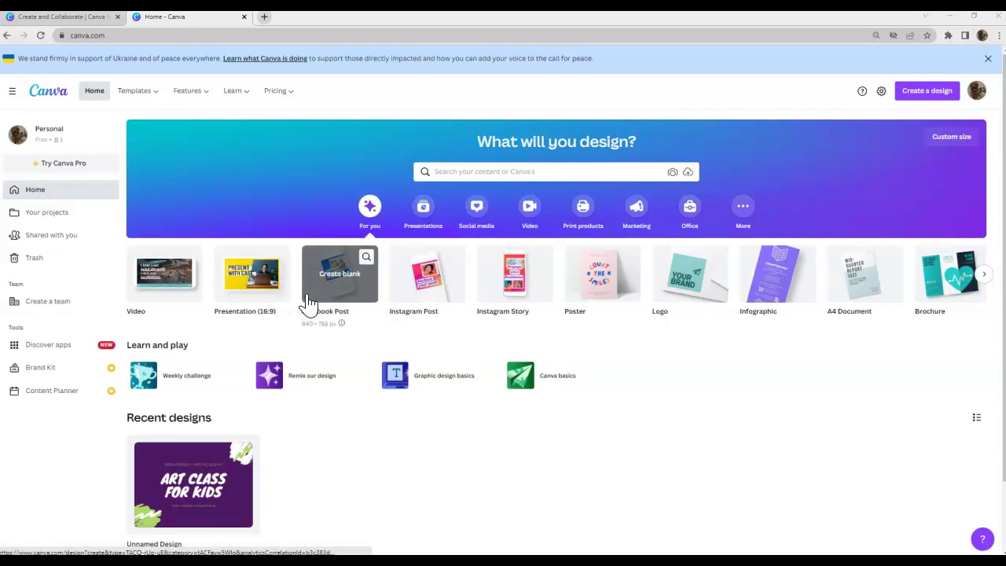
pyautogui.click(301, 243)
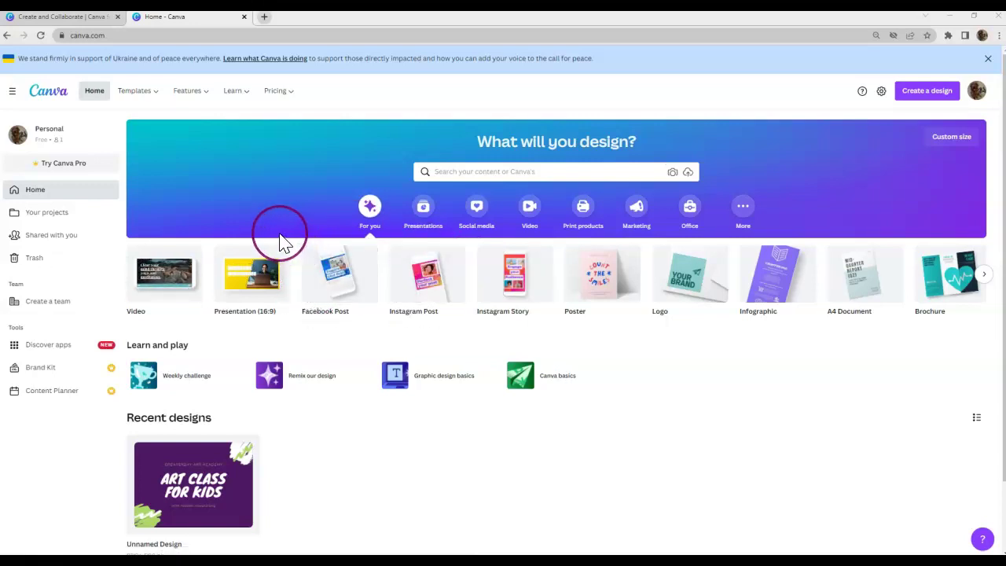
pyautogui.click(262, 227)
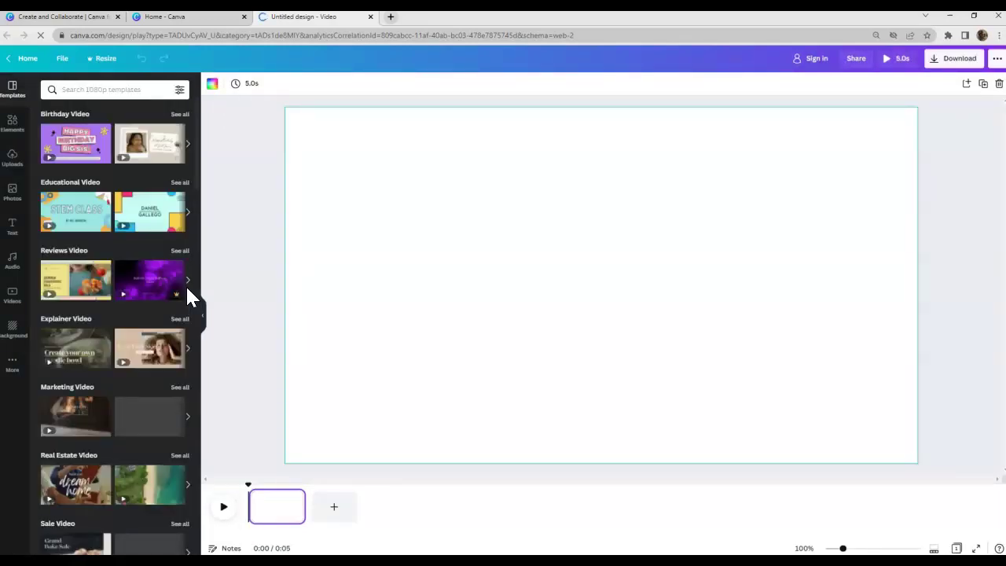
# Search the video templates for 'science'
pyautogui.click(118, 257)
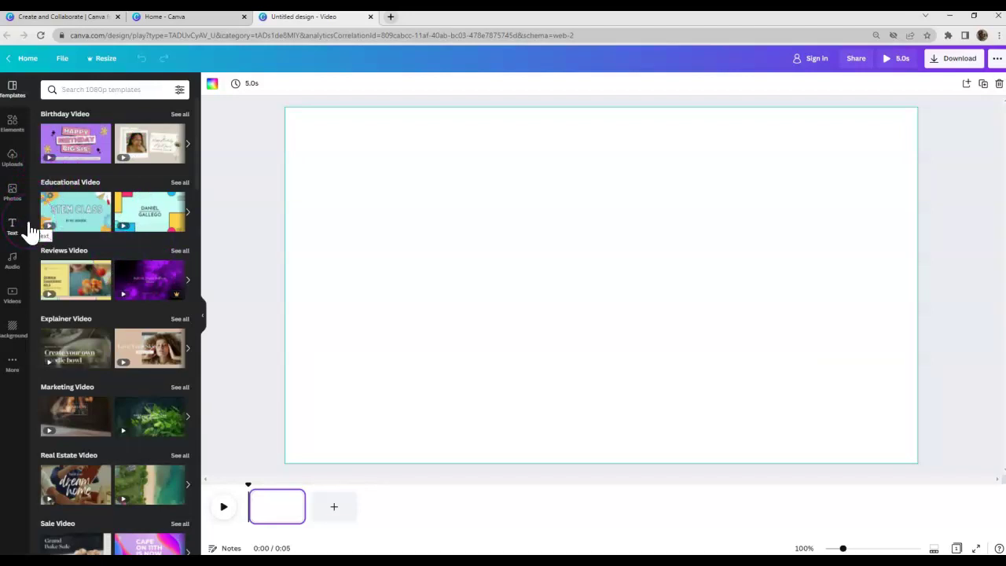
pyautogui.moveTo(75, 143)
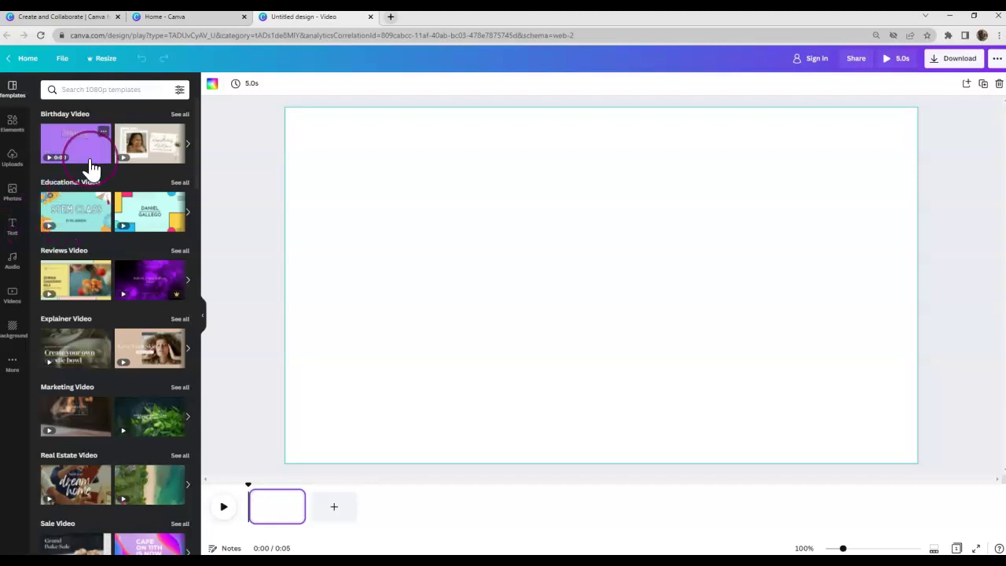
pyautogui.click(108, 89)
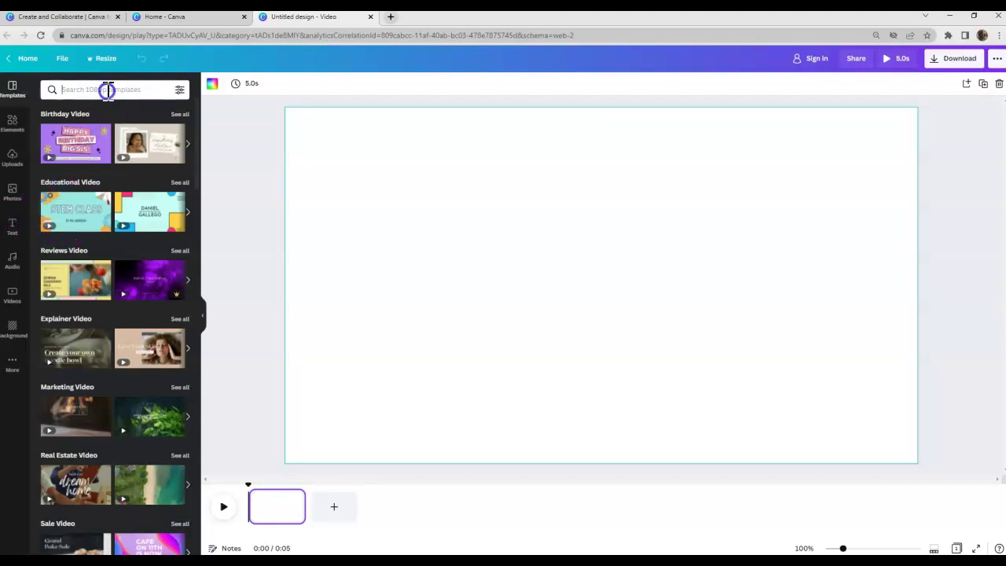
pyautogui.write('science')
pyautogui.press('Return')
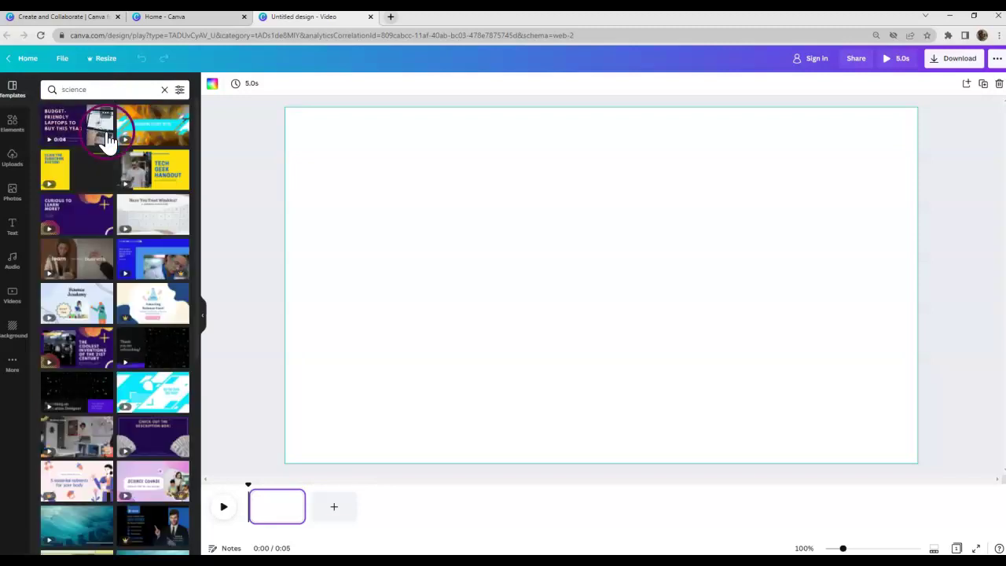
pyautogui.moveTo(153, 170)
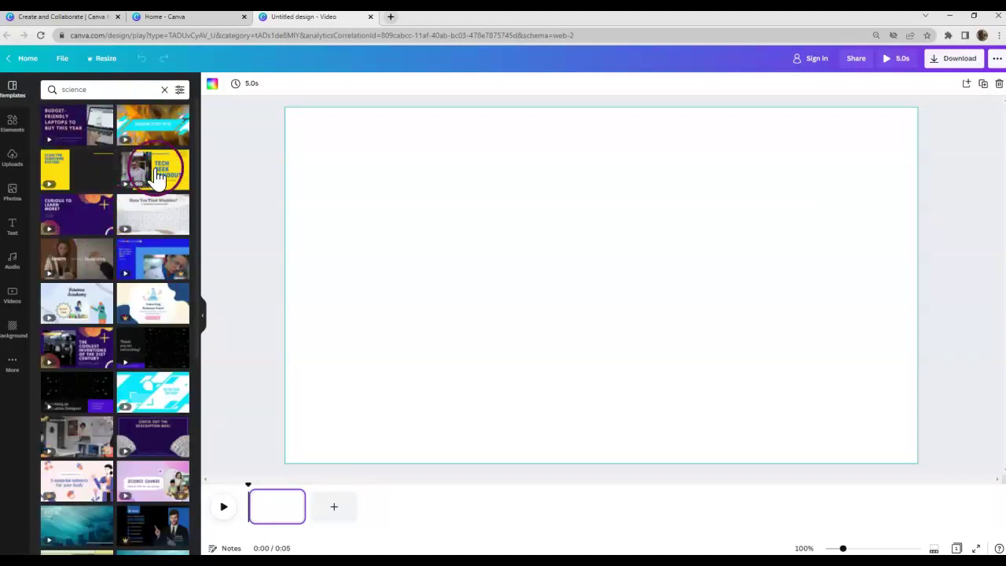
# Apply the Debunking Science Myths template to the page and preview it once
pyautogui.moveTo(153, 135)
pyautogui.mouseDown()
pyautogui.moveTo(408, 264)
pyautogui.moveTo(424, 259)
pyautogui.mouseUp()
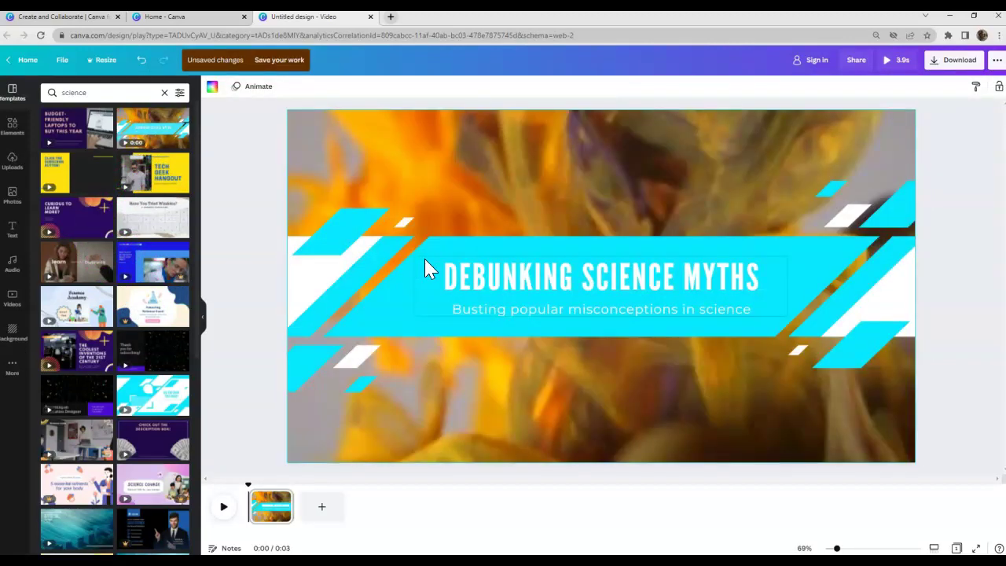
pyautogui.click(223, 507)
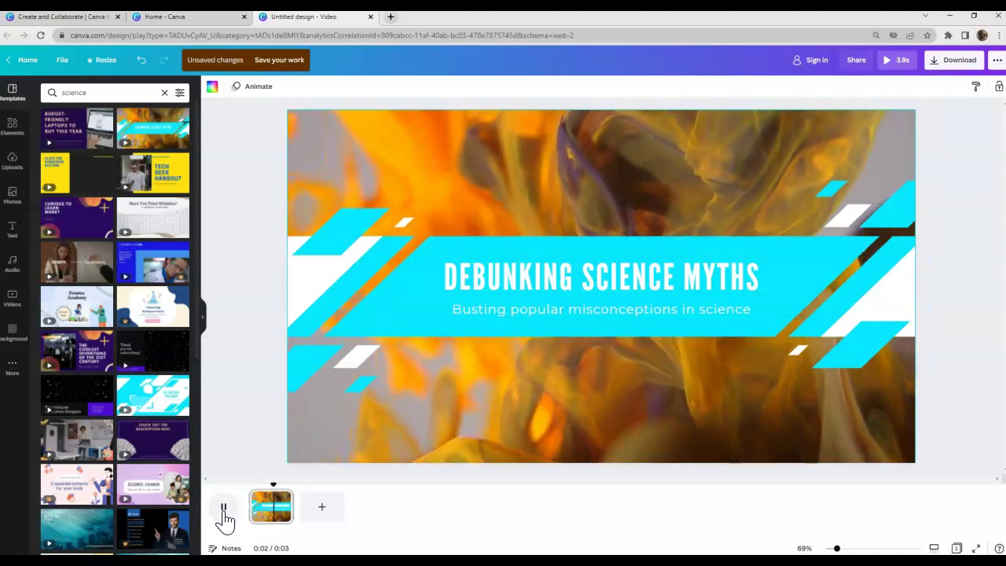
pyautogui.click(223, 509)
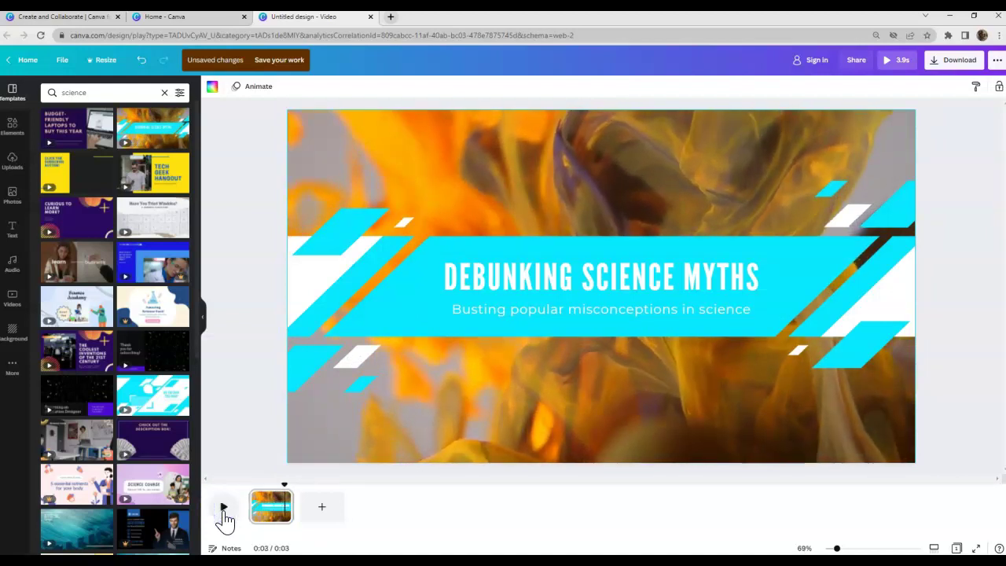
# Bring up the stock Photos library in the side panel
pyautogui.click(25, 162)
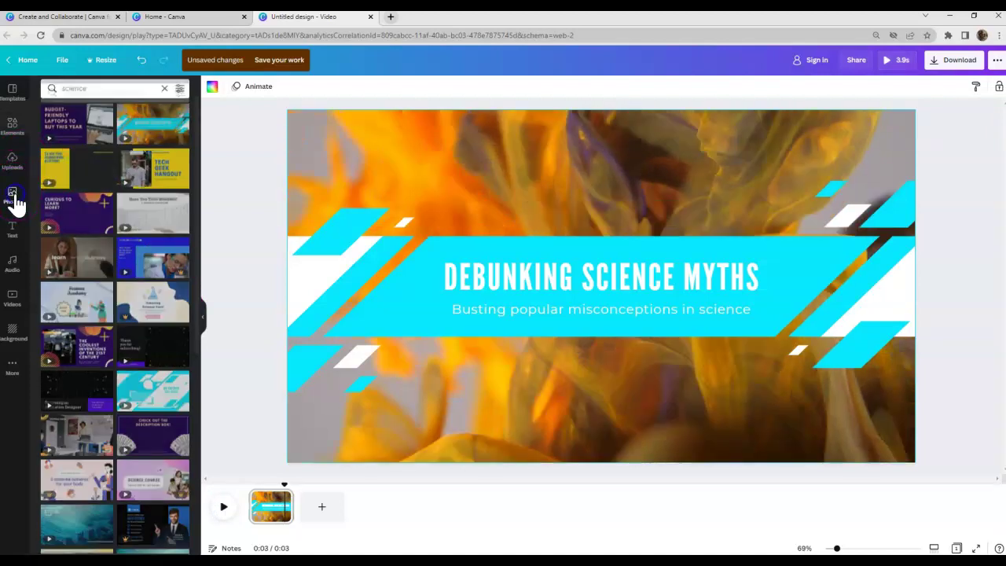
pyautogui.click(11, 197)
pyautogui.click(304, 385)
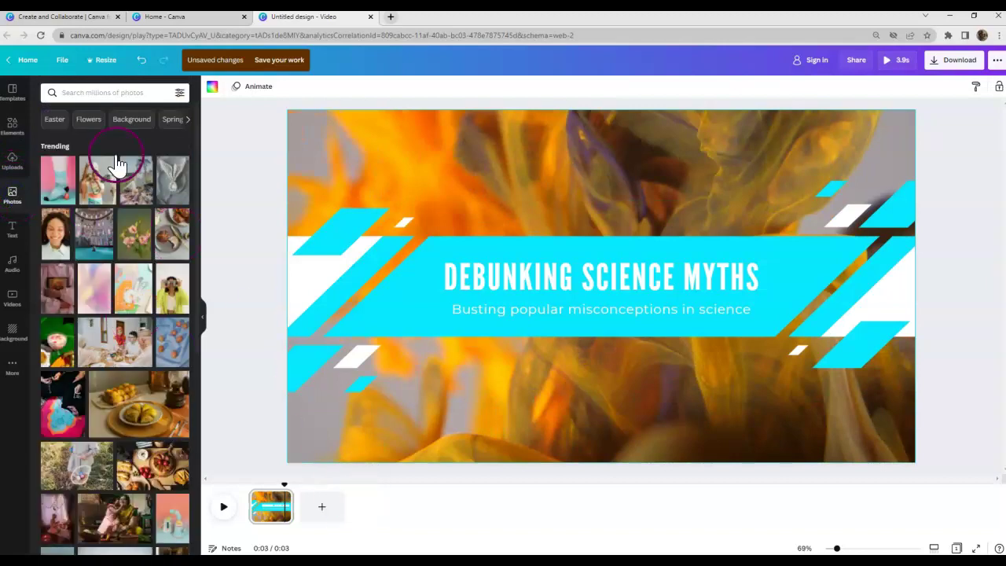
# Add the pink flower and confetti collage photos as video pages two and three
pyautogui.click(123, 93)
pyautogui.click(307, 503)
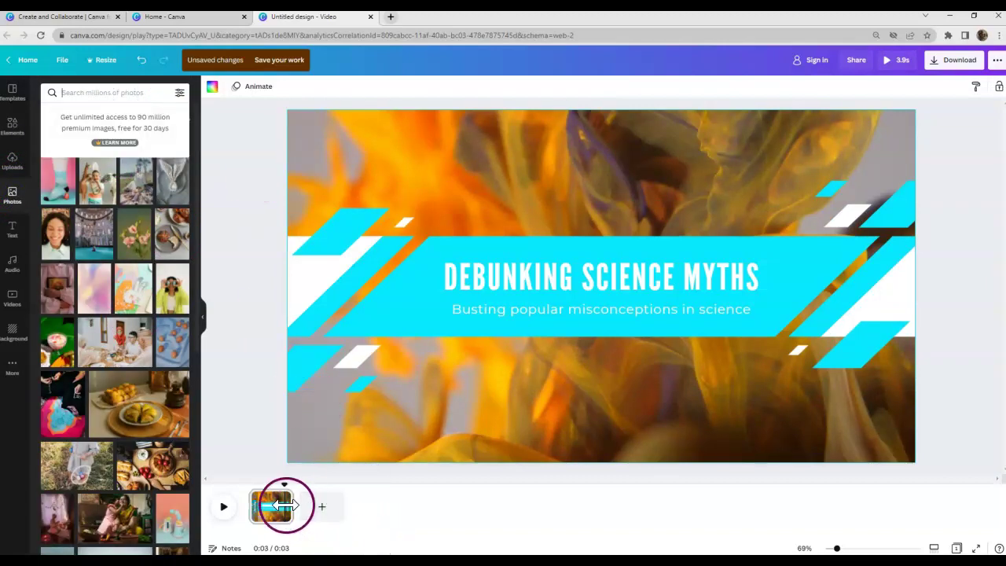
pyautogui.moveTo(138, 232); pyautogui.dragTo(346, 518)
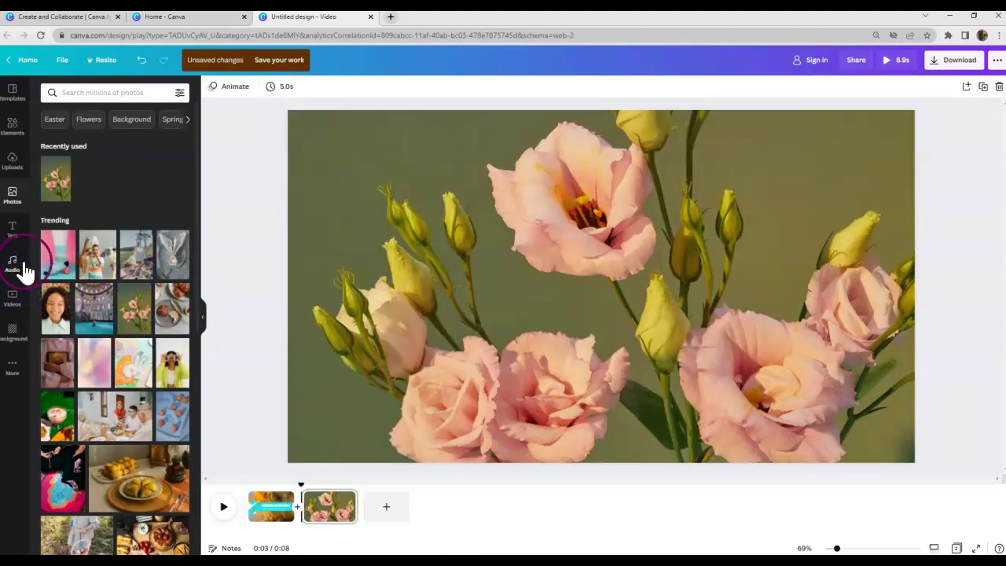
pyautogui.moveTo(138, 372); pyautogui.dragTo(383, 507)
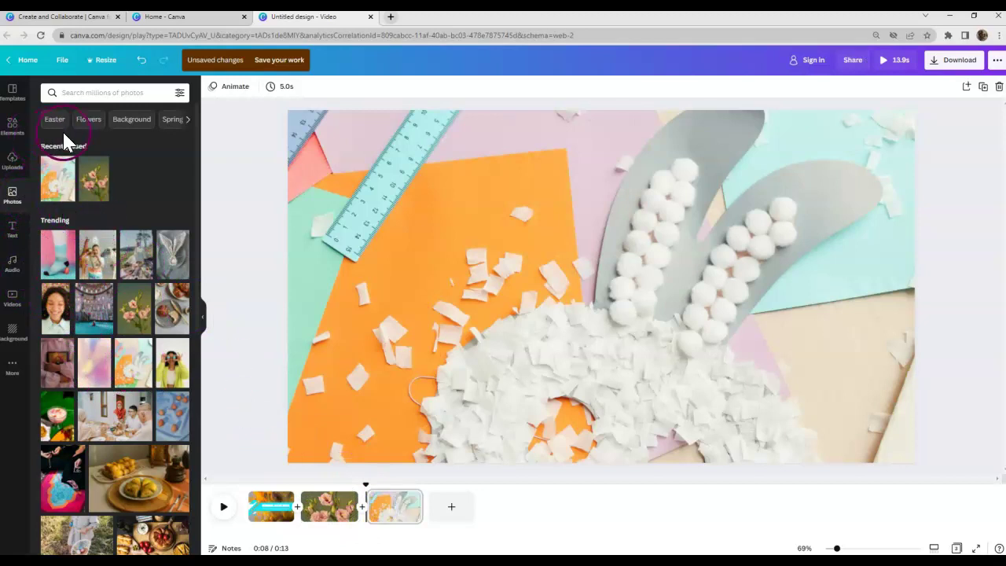
pyautogui.scroll(-2, 115, 348)
pyautogui.scroll(-1, 117, 342)
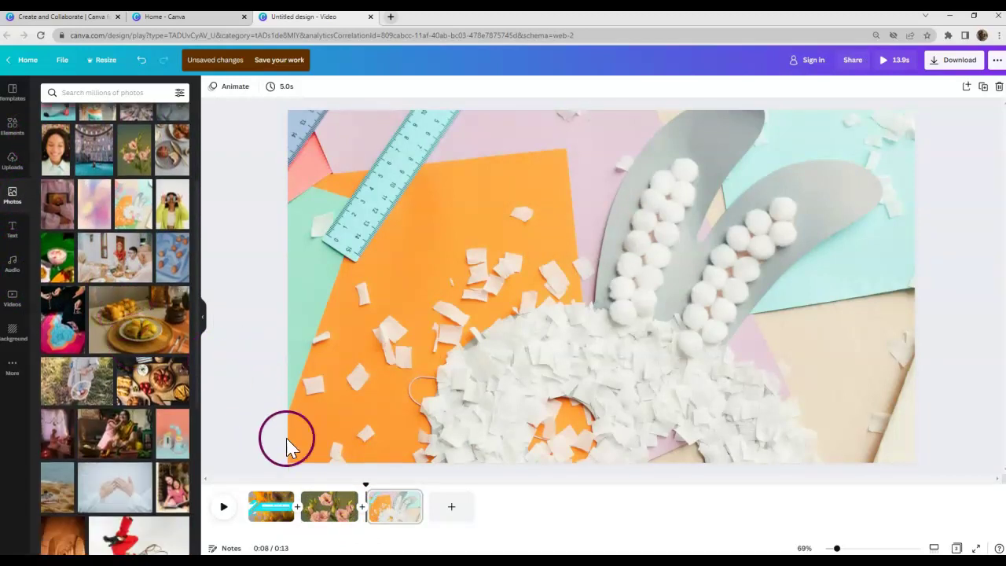
# Add the pink GLOW font combination and delete its extra text layer
pyautogui.click(13, 236)
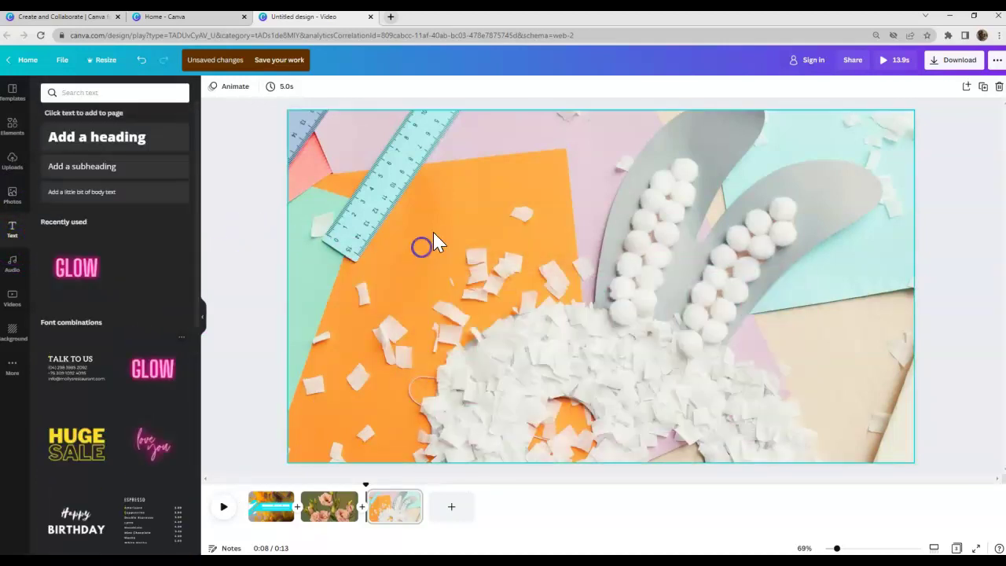
pyautogui.click(79, 269)
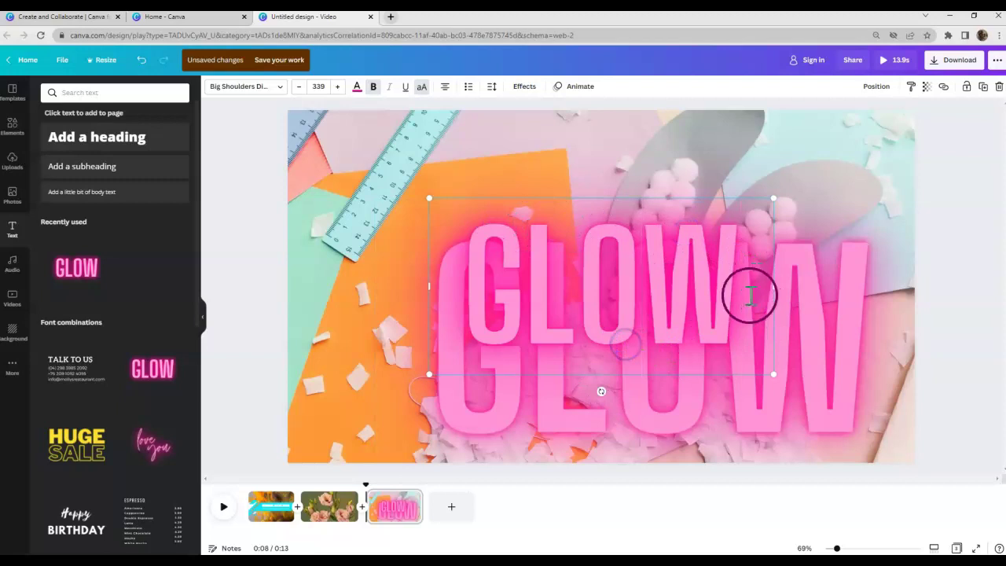
pyautogui.doubleClick(503, 287)
pyautogui.press('BackSpace')
# Shrink the GLOW text and move it to the lower middle of the page
pyautogui.click(539, 311)
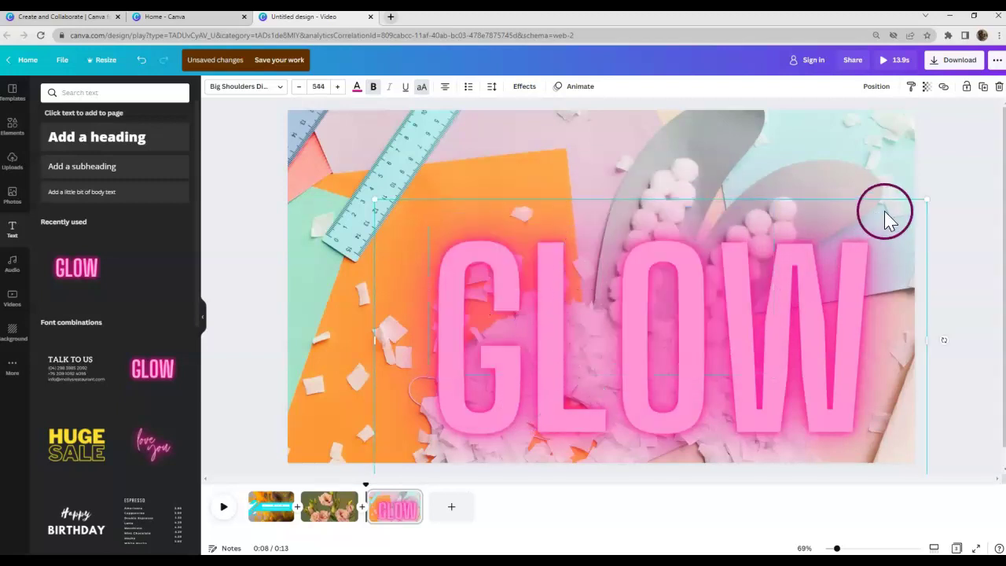
pyautogui.moveTo(925, 200)
pyautogui.mouseDown()
pyautogui.moveTo(644, 310)
pyautogui.moveTo(550, 363)
pyautogui.mouseUp()
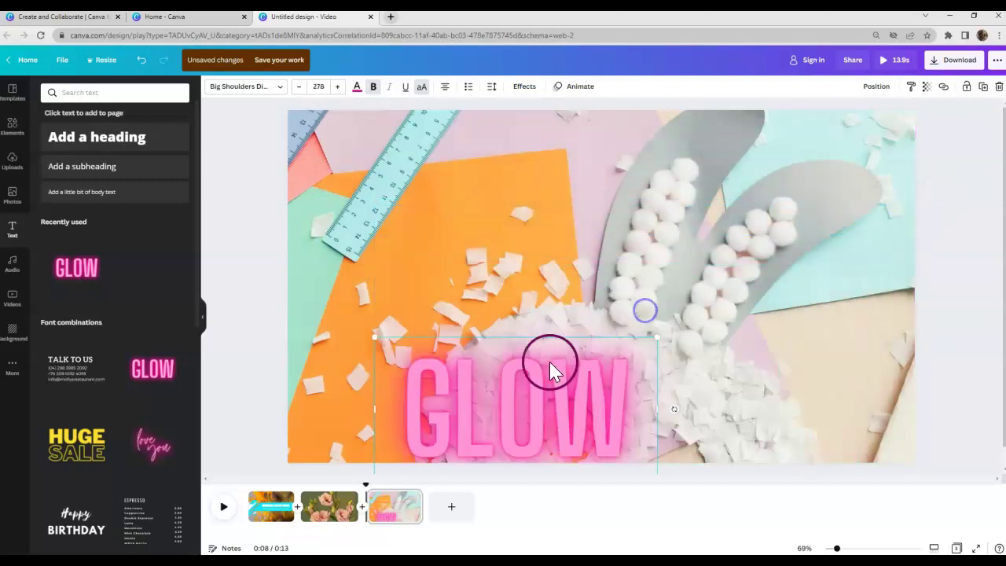
pyautogui.moveTo(512, 404); pyautogui.dragTo(566, 364)
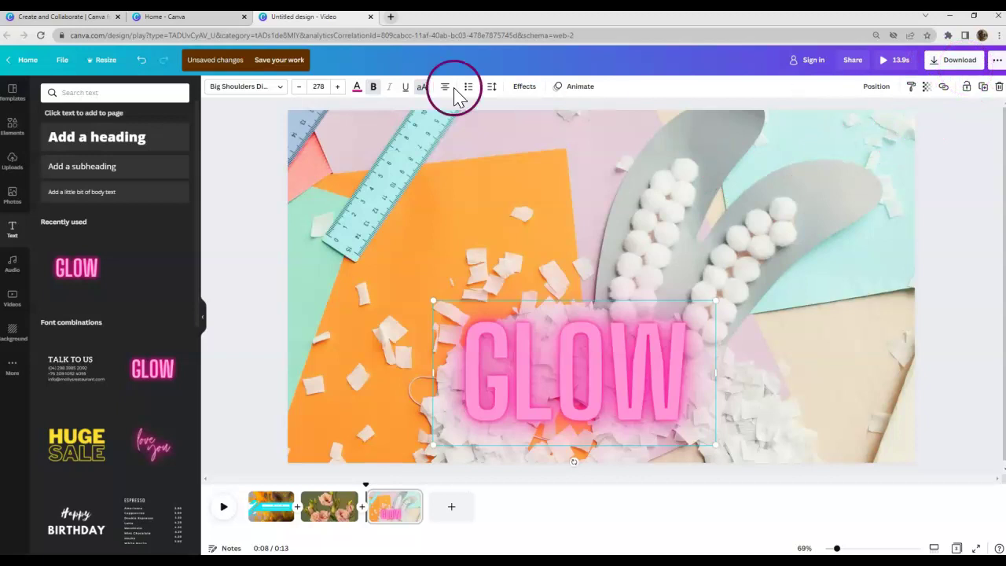
# Return to Home, discarding the unsaved video design
pyautogui.click(18, 61)
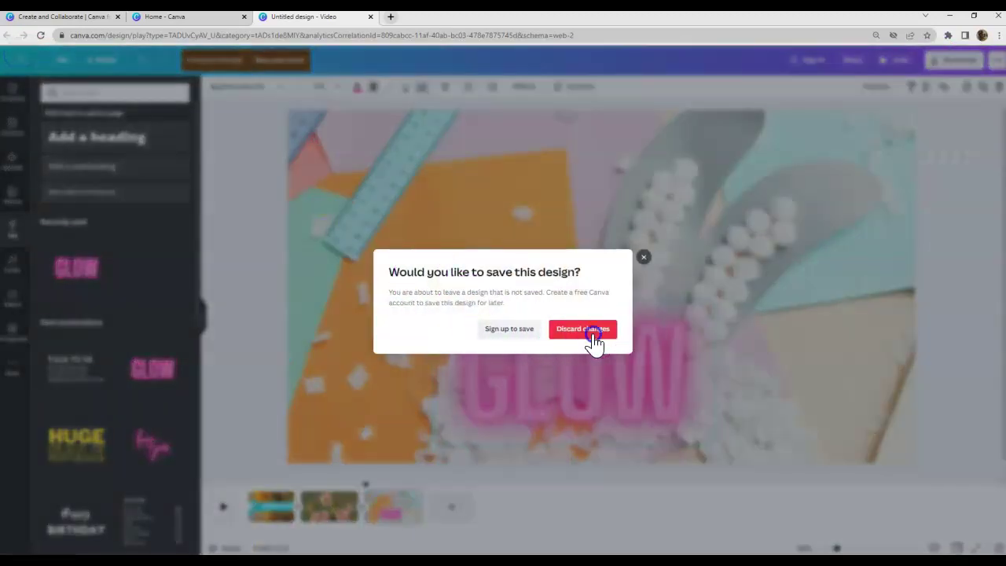
pyautogui.click(588, 334)
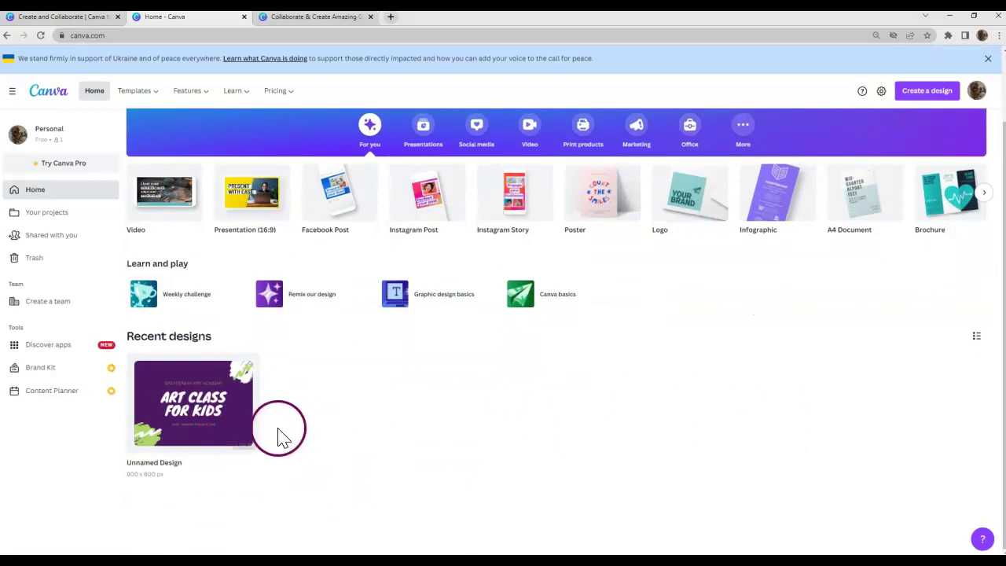
pyautogui.moveTo(193, 403)
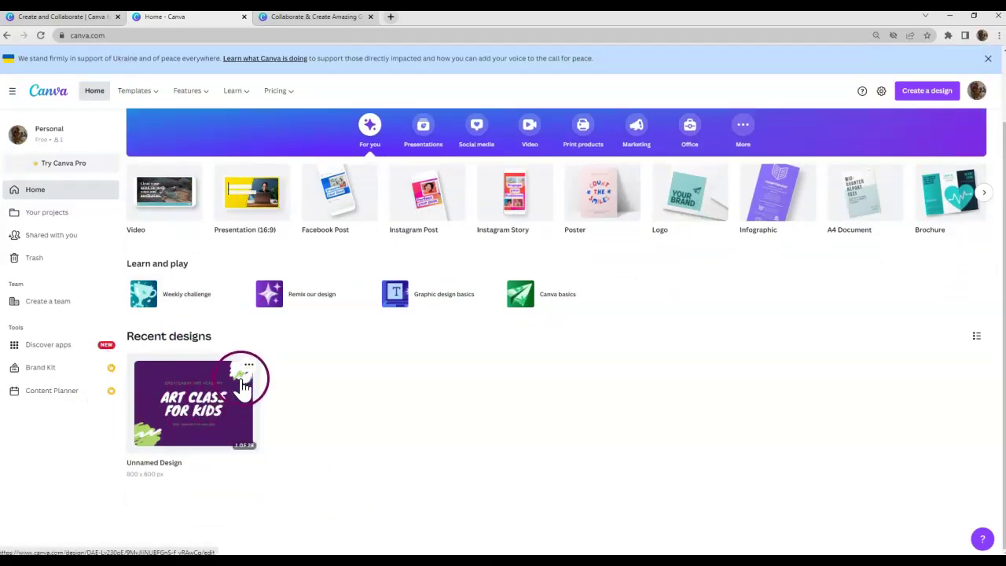
pyautogui.scroll(1, 267, 275)
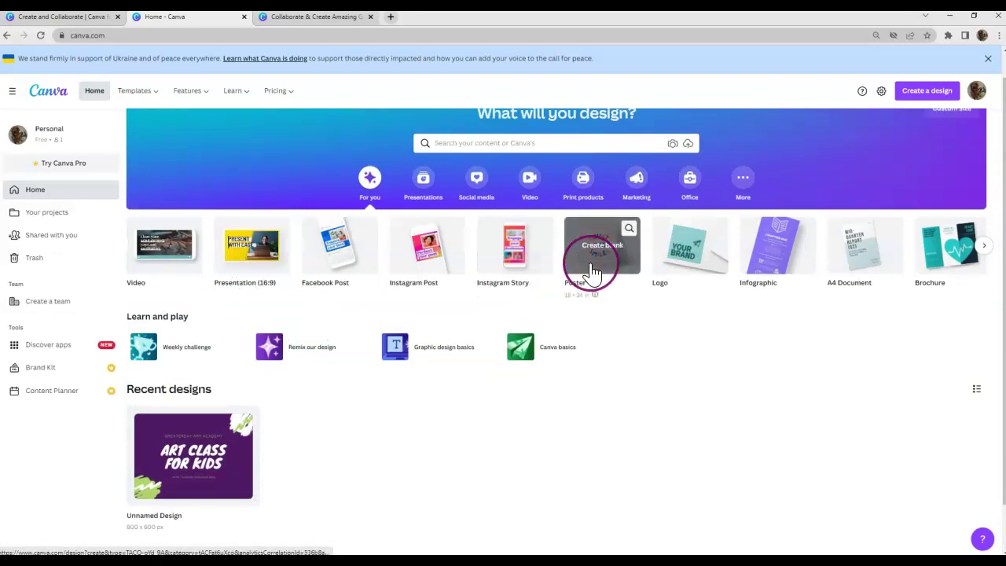
pyautogui.moveTo(602, 245)
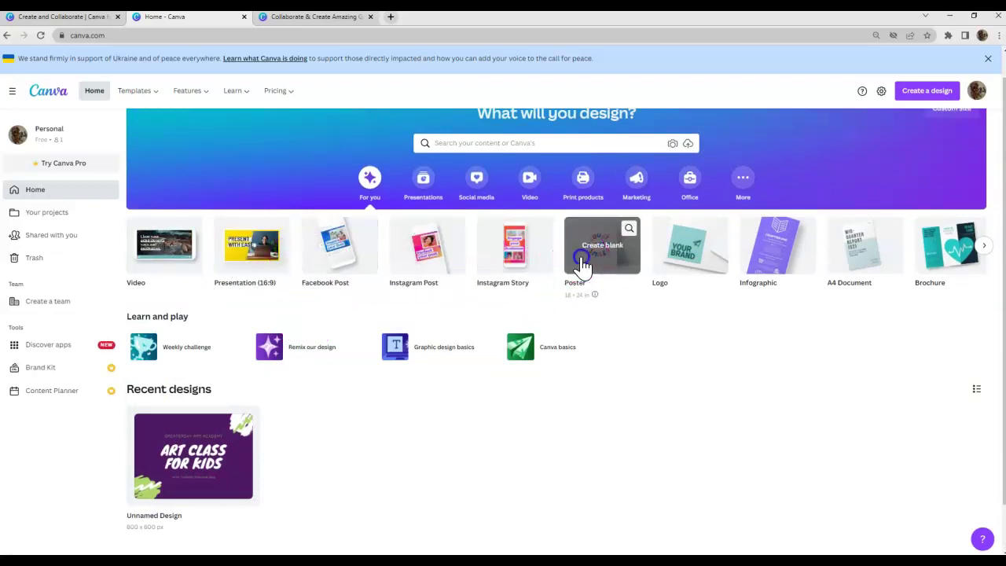
# Create a blank poster and search its templates for 'math'
pyautogui.click(583, 253)
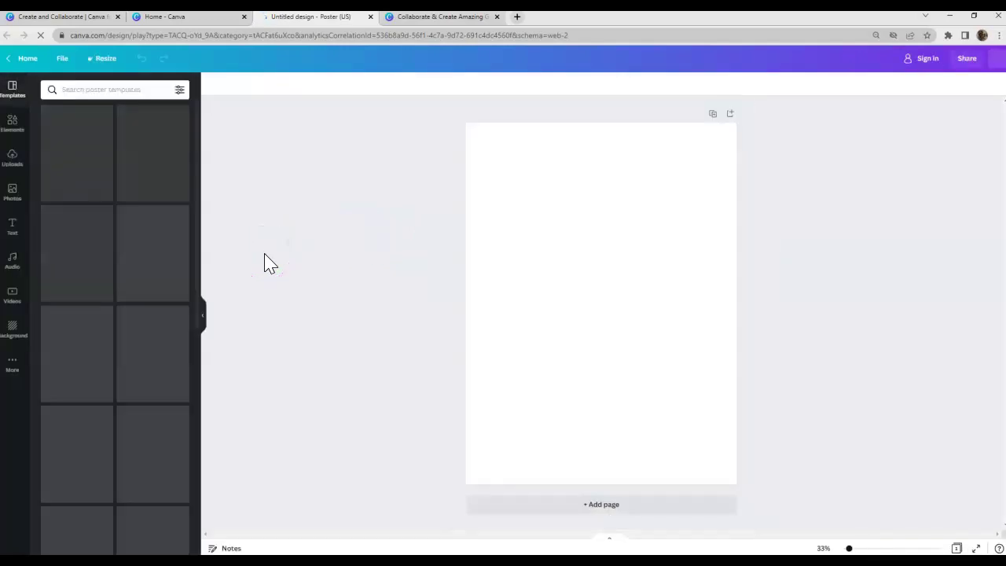
pyautogui.click(122, 89)
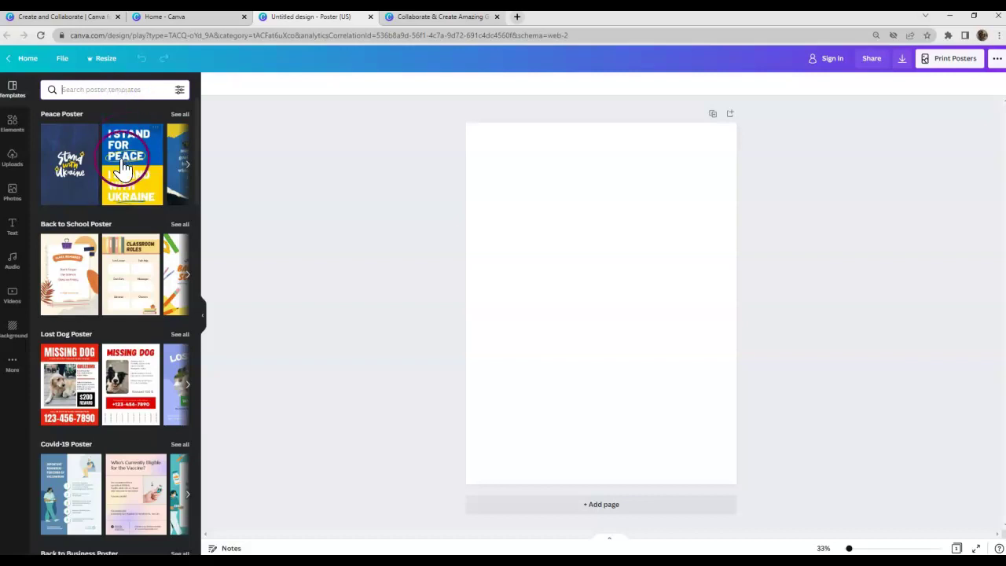
pyautogui.click(122, 167)
pyautogui.click(118, 94)
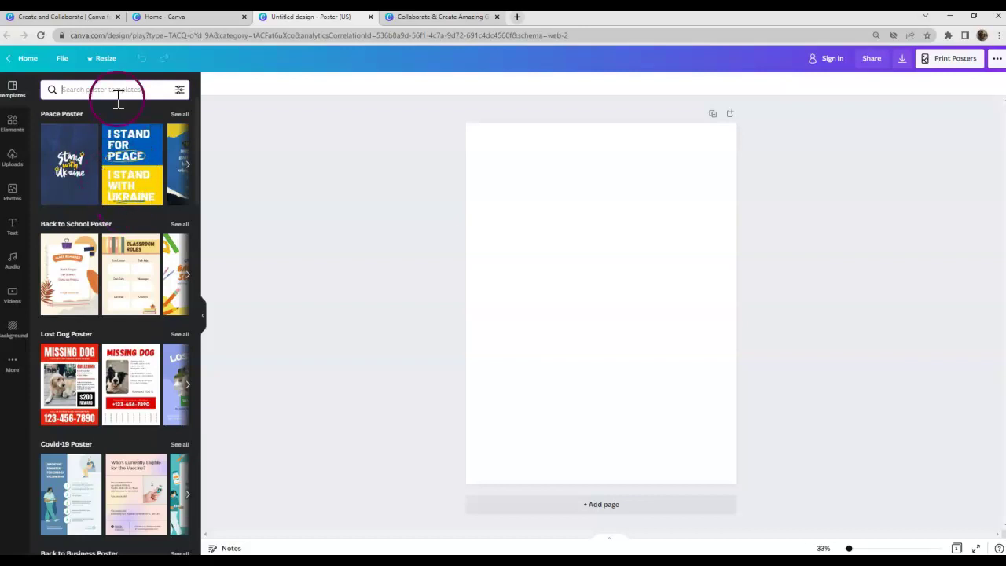
pyautogui.write('math')
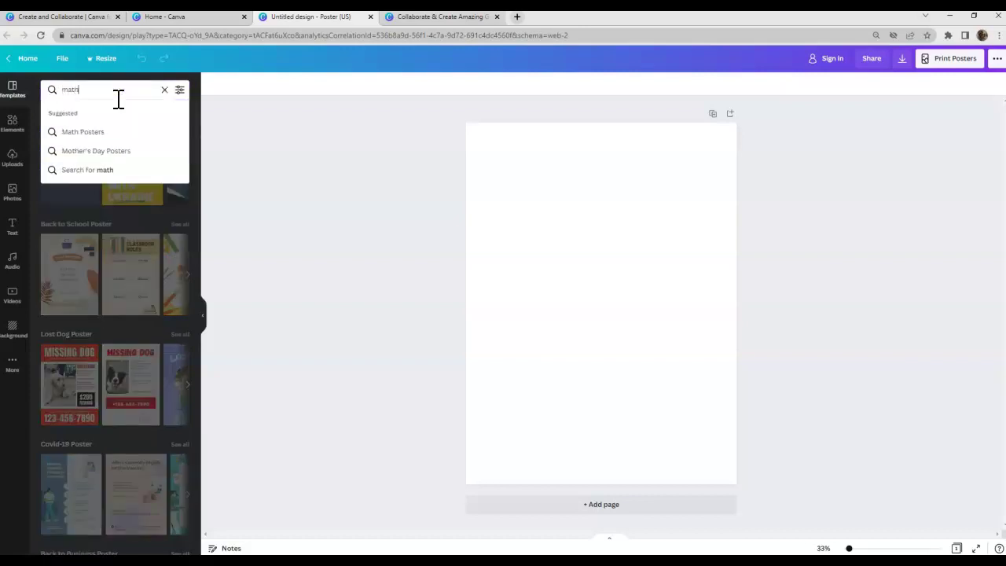
pyautogui.press('Return')
pyautogui.click(141, 169)
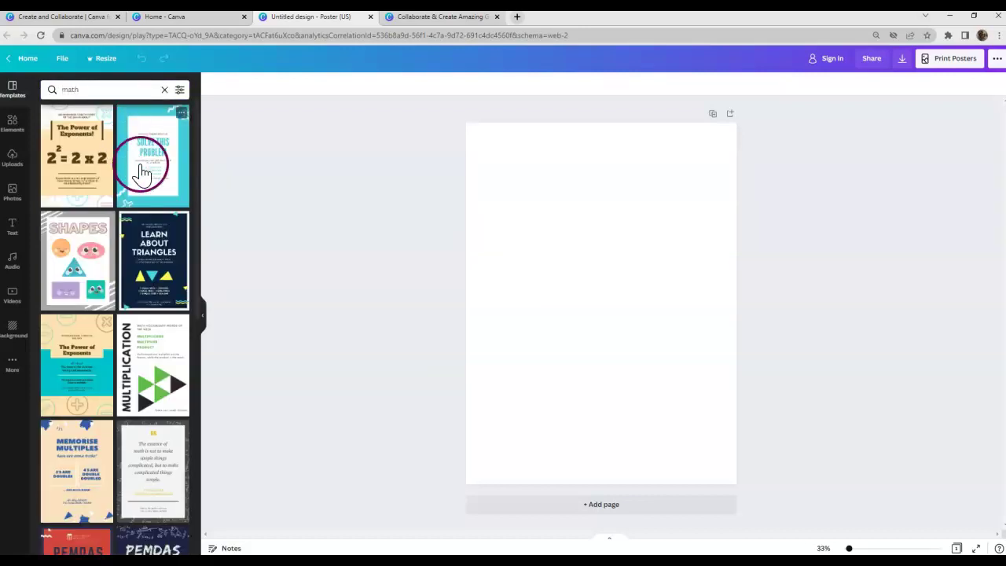
# Apply Power of Exponents to page 1 and Learn About Triangles to a new page 2
pyautogui.moveTo(83, 161); pyautogui.dragTo(600, 278)
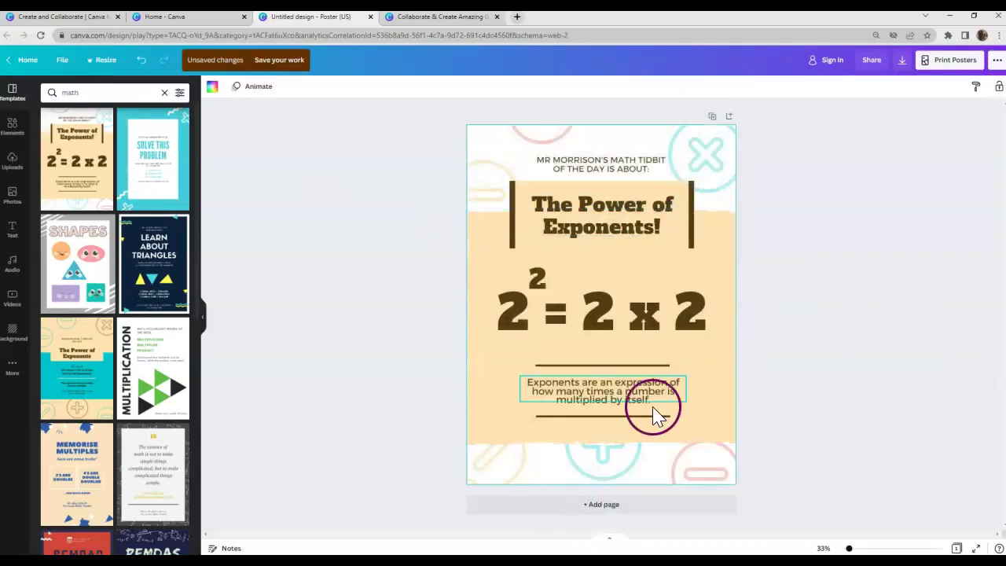
pyautogui.click(603, 505)
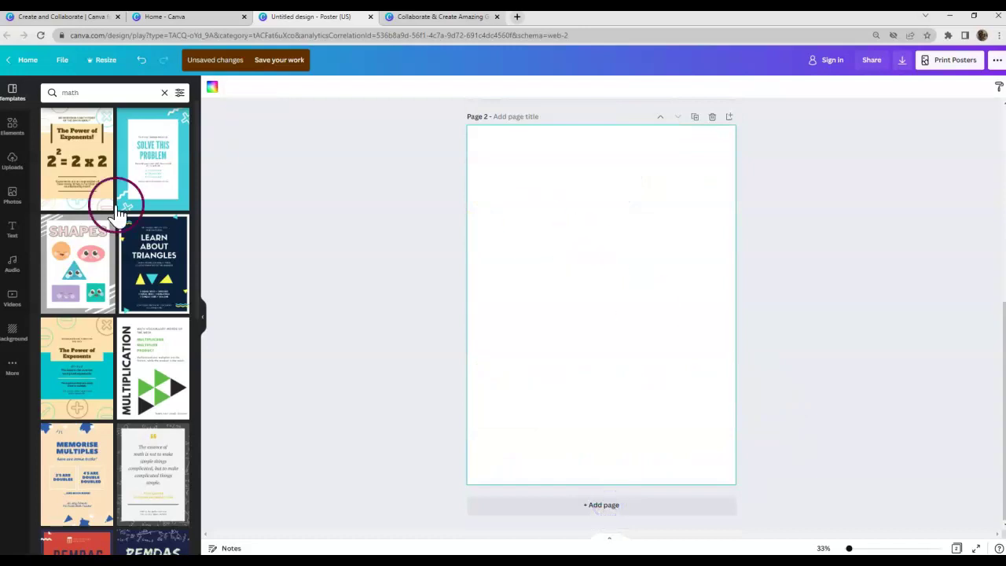
pyautogui.moveTo(167, 262); pyautogui.dragTo(615, 295)
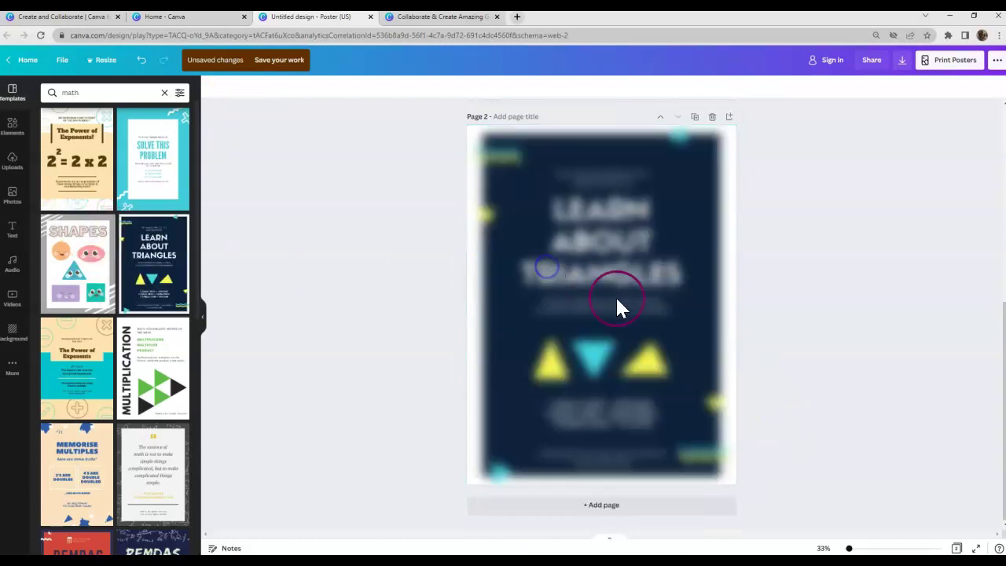
# Rewrite the triangles heading to 'LEARNING IS FUN ABOUT TRIANGLES'
pyautogui.click(611, 223)
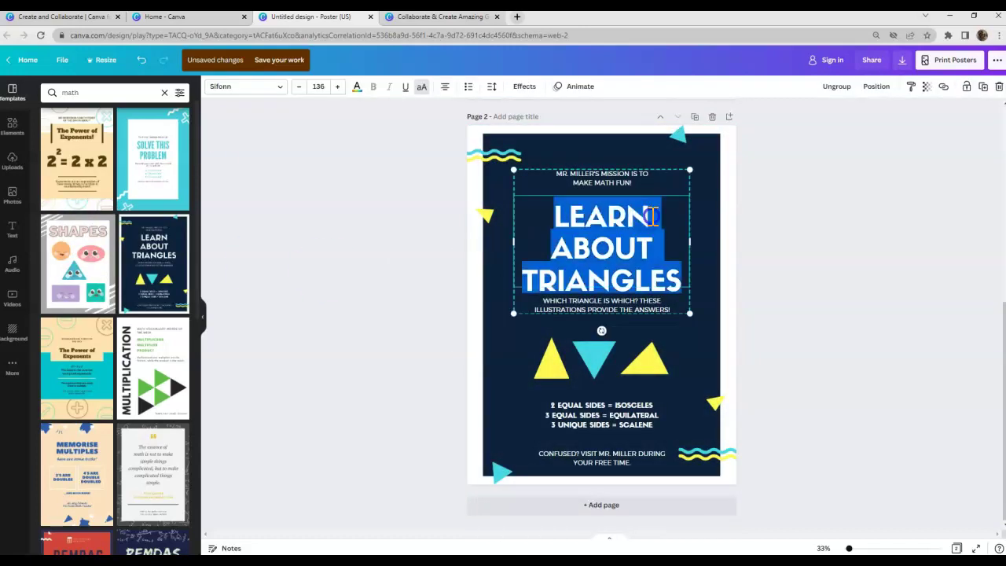
pyautogui.press('BackSpace')
pyautogui.press('BackSpace')
pyautogui.press('BackSpace')
pyautogui.press('BackSpace')
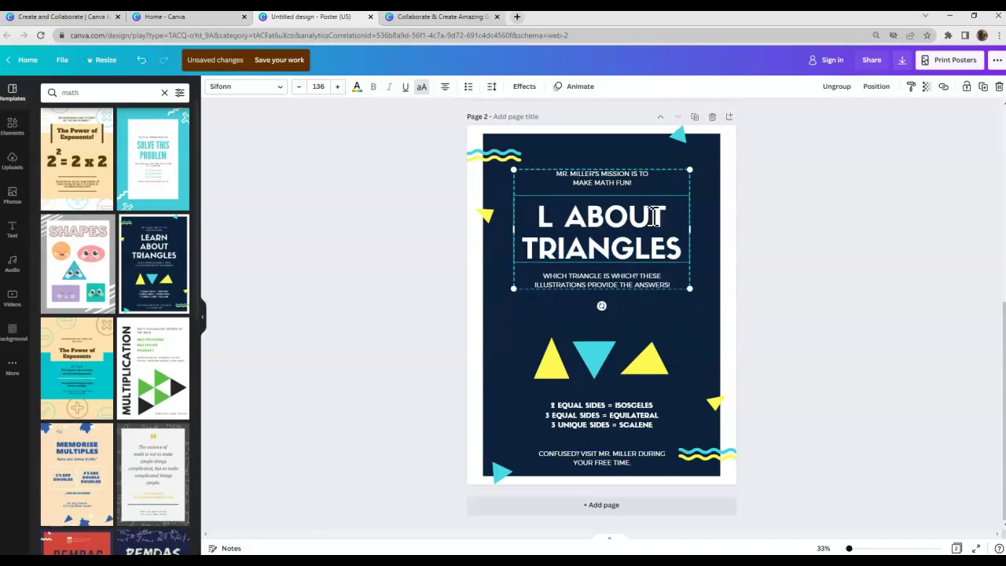
pyautogui.write('EARNING')
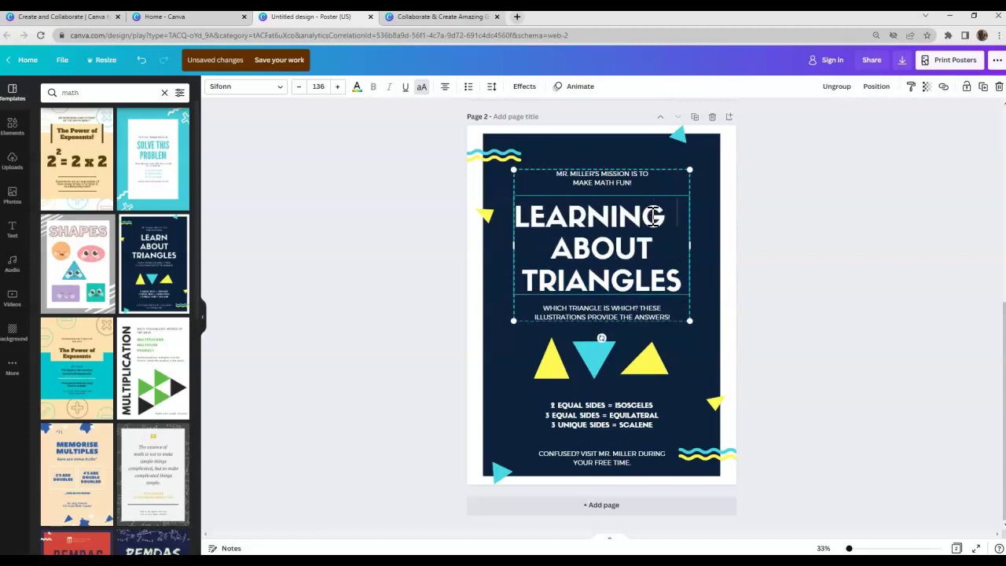
pyautogui.write(' IS FUN')
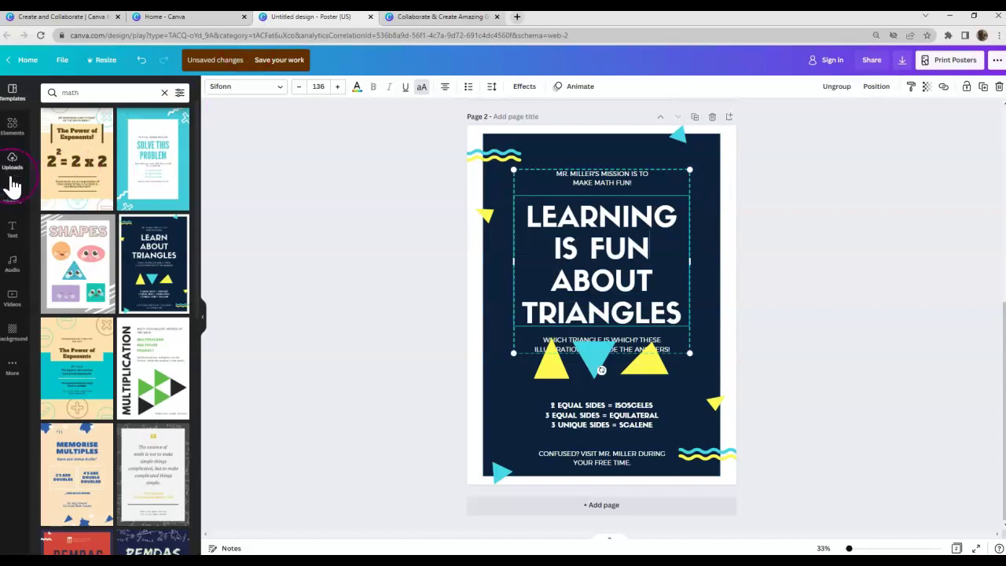
pyautogui.click(11, 195)
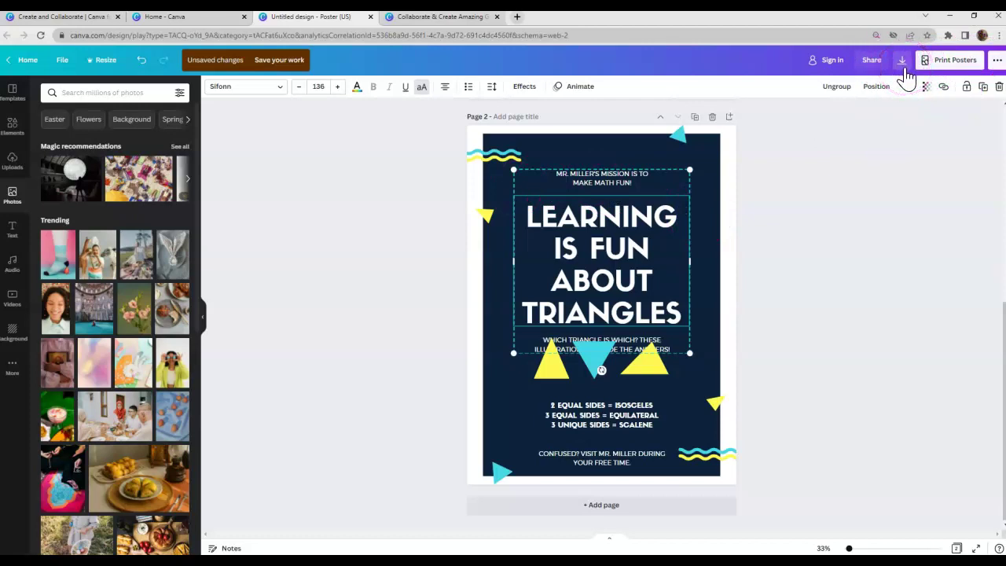
# Discard the unsaved poster, return to the Canva home page, and choose a blank Facebook post
pyautogui.click(24, 59)
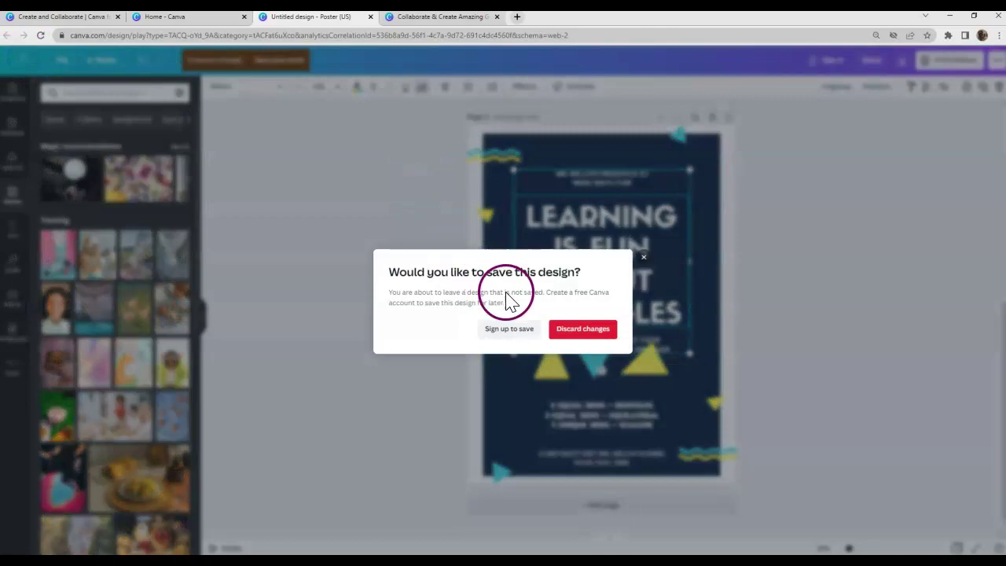
pyautogui.click(583, 328)
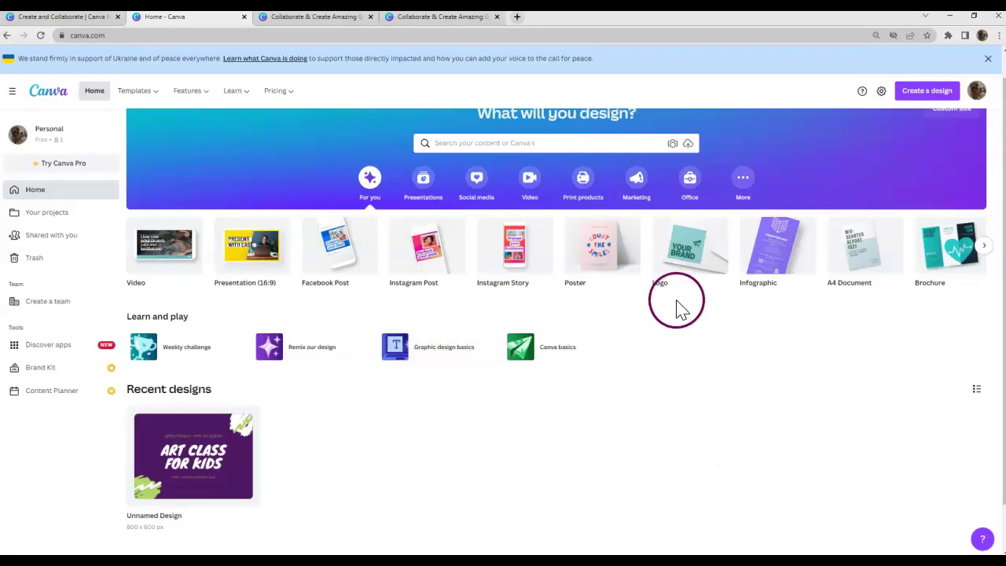
pyautogui.scroll(1, 658, 317)
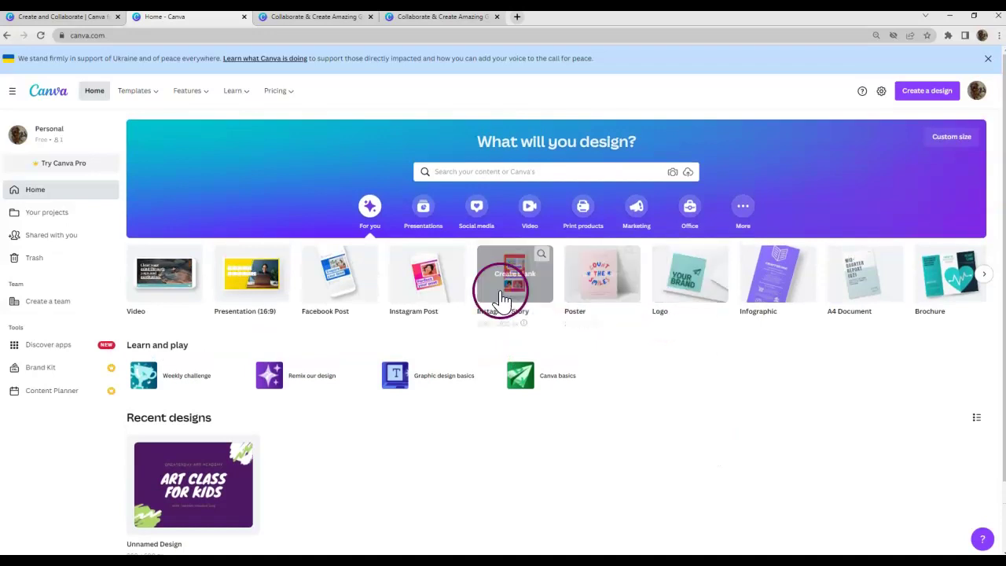
pyautogui.click(391, 378)
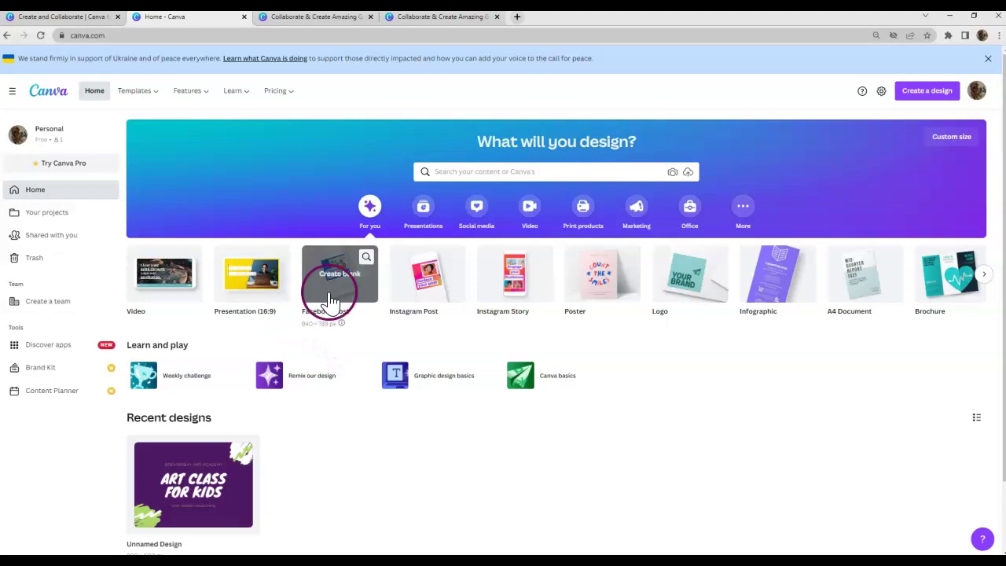
pyautogui.moveTo(339, 275)
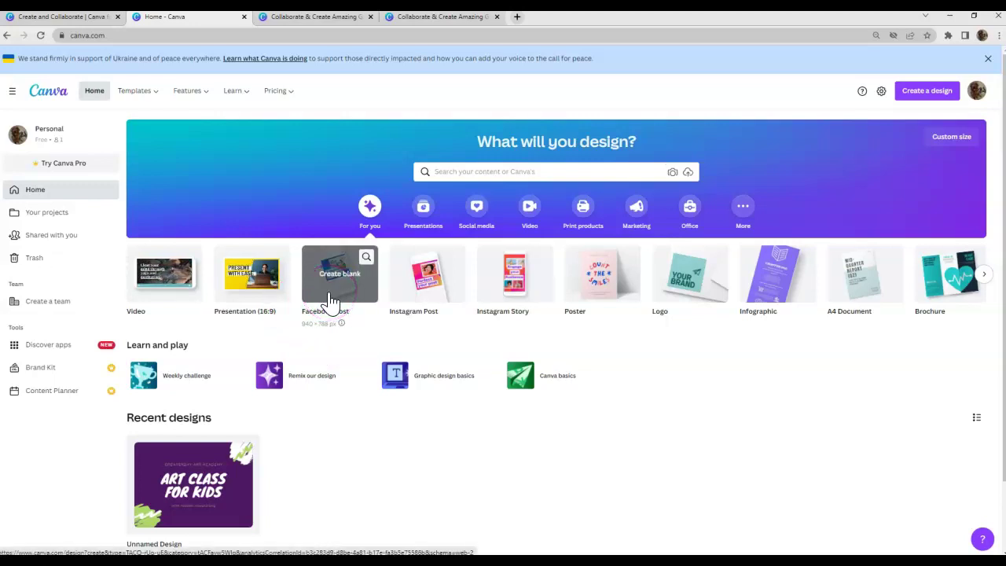
pyautogui.click(331, 294)
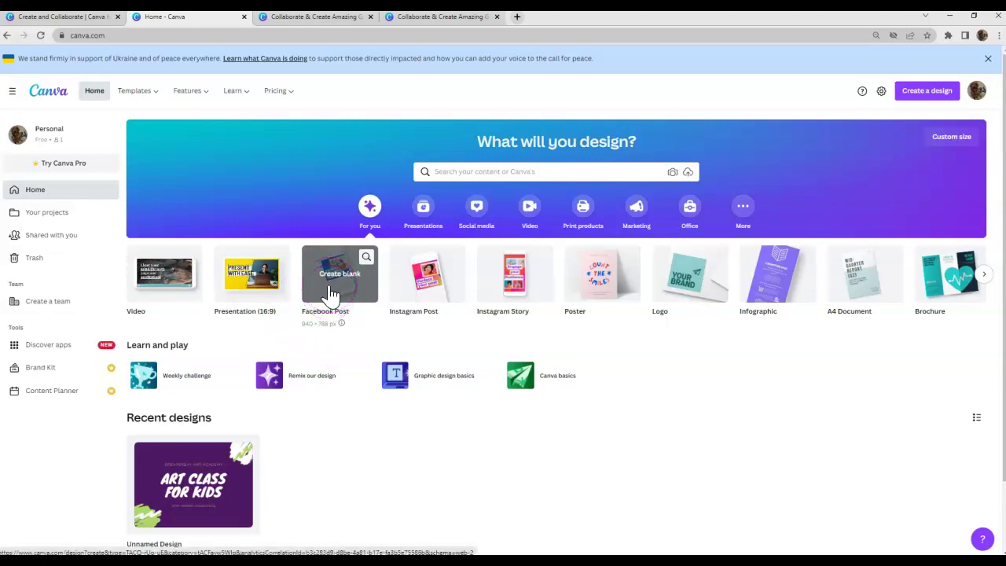